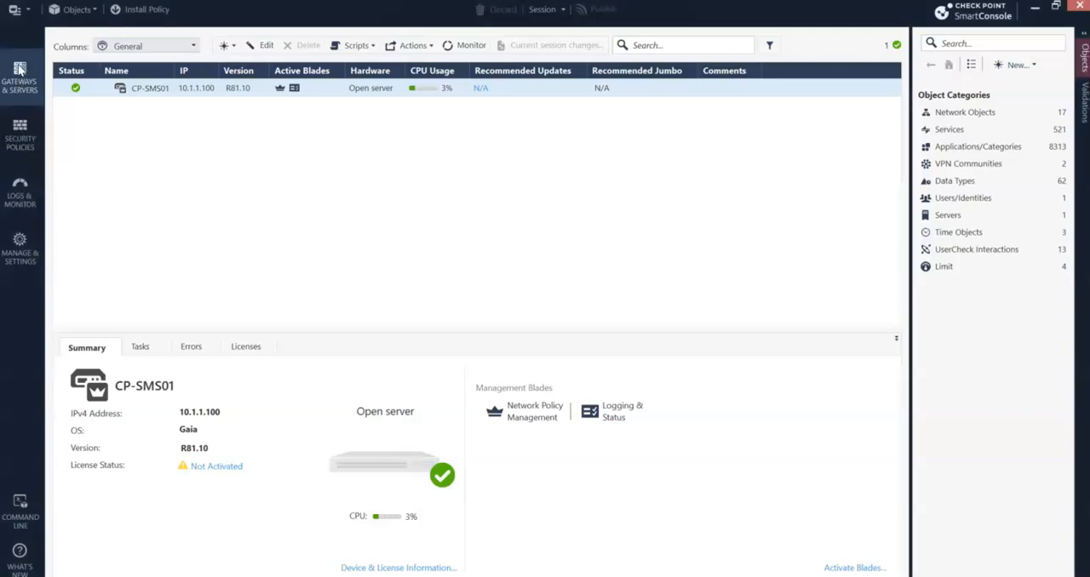
- Create a new gateway object in Classic Mode, named CP-GW01 with IPv4 address 10.1.1.115
click(228, 48)
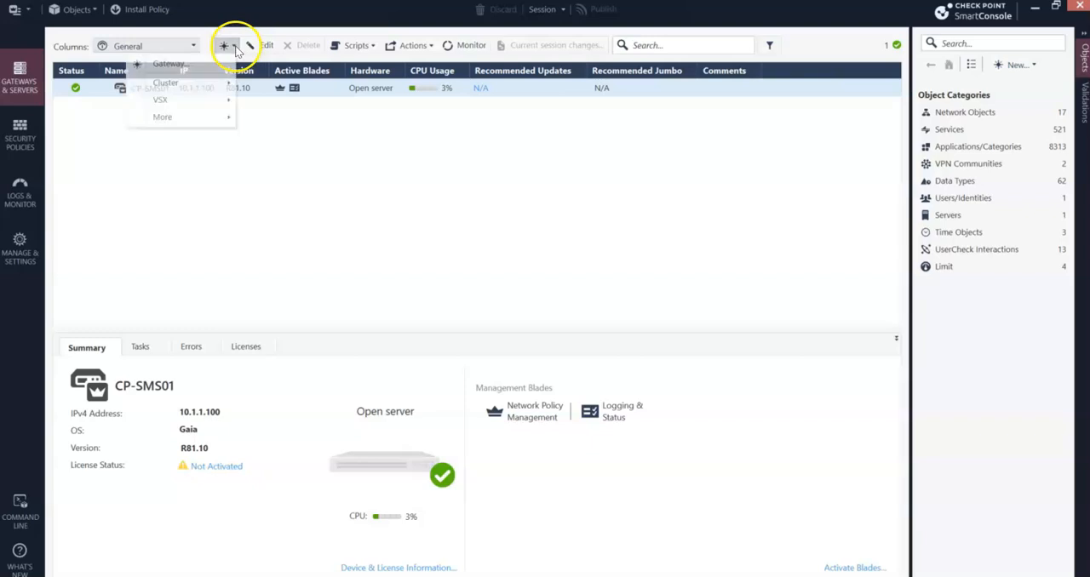
click(183, 72)
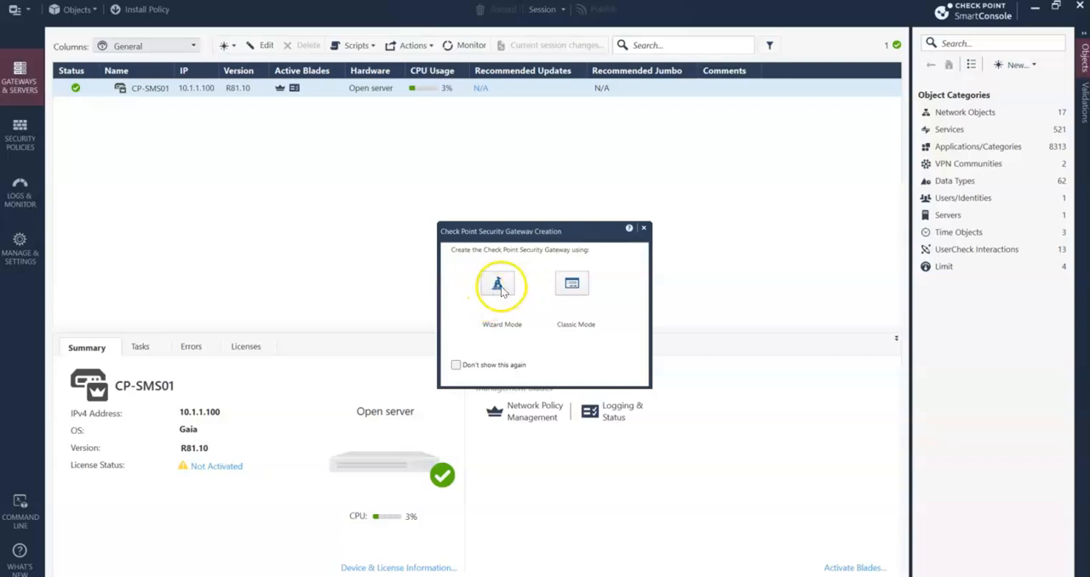
click(572, 286)
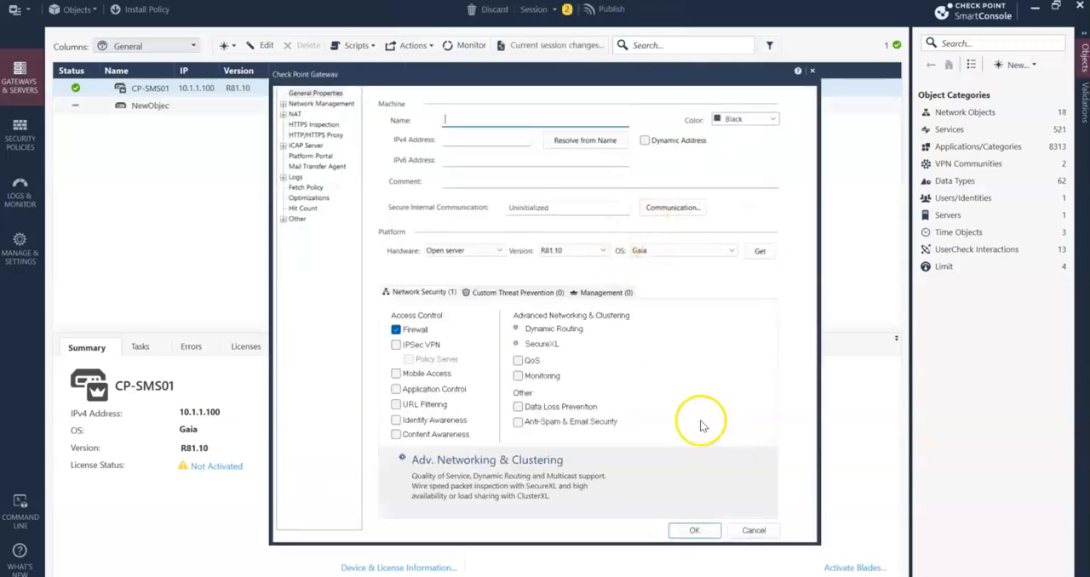
text(CP-GW01)
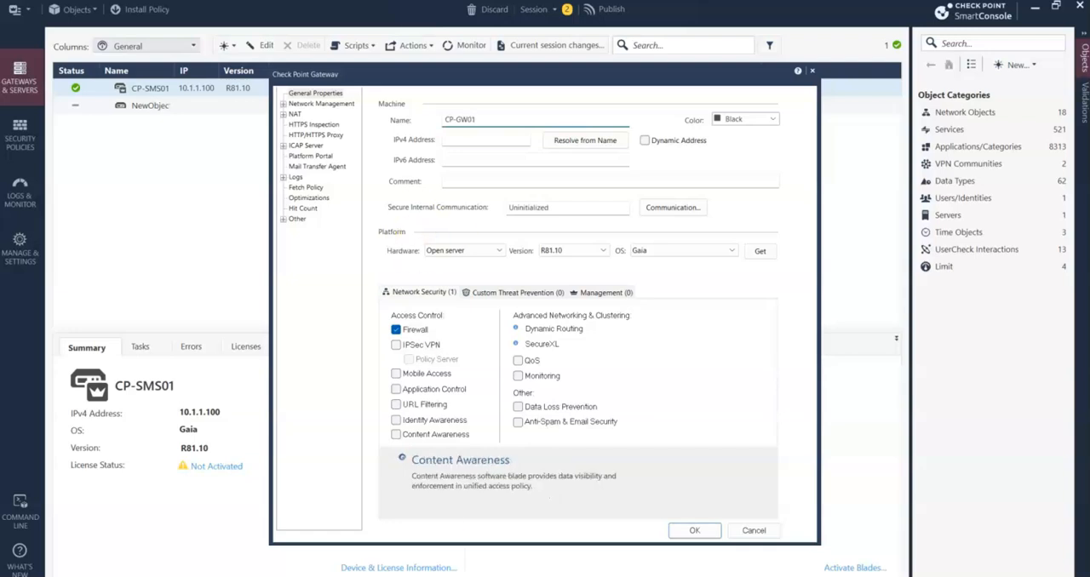
mouse_move(576, 576)
click(470, 139)
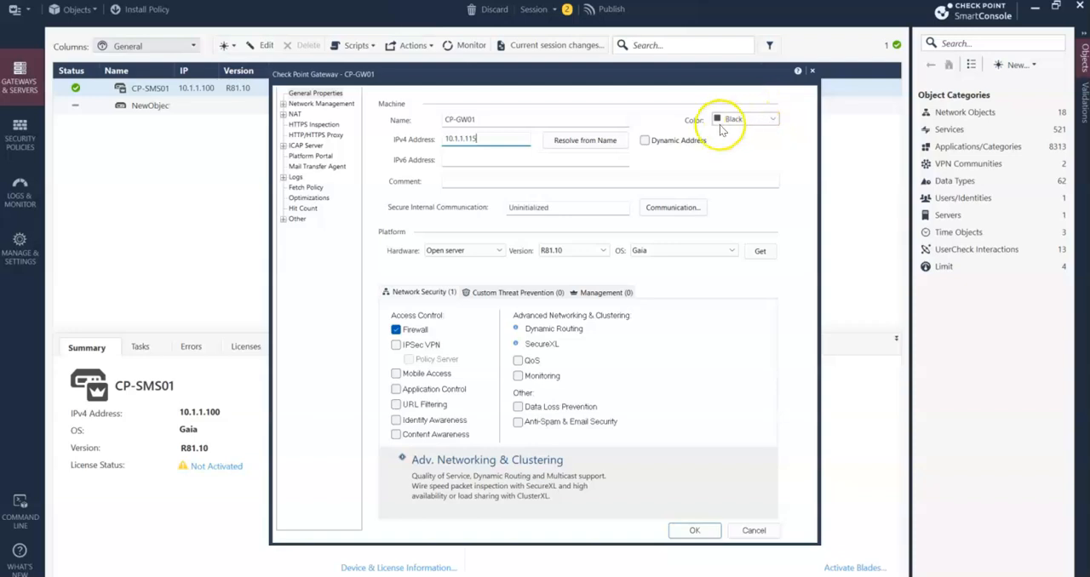
- Add the Firebrick color to the Color Manager's list of object colors
click(775, 121)
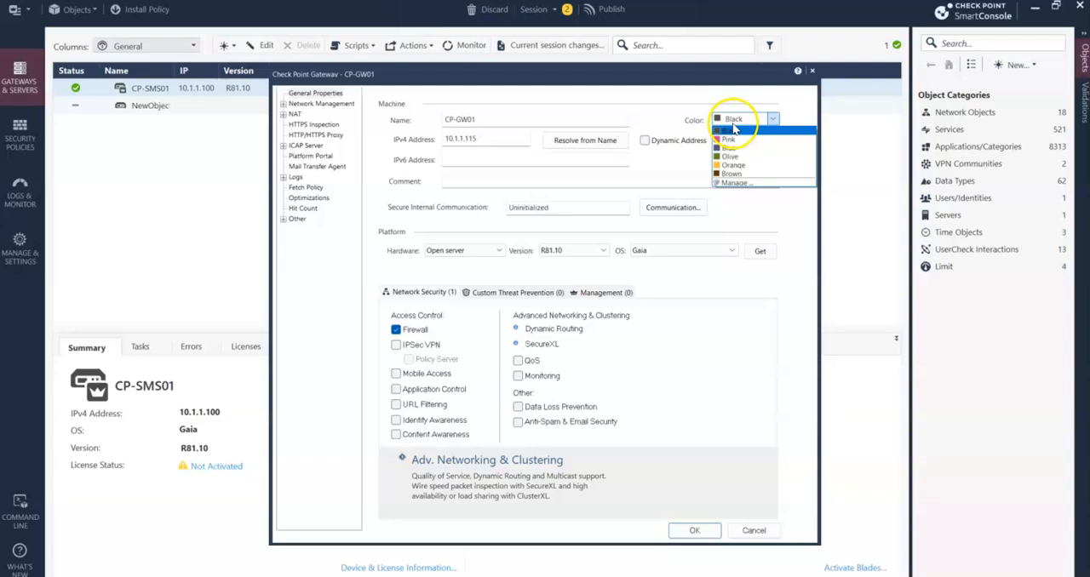
click(754, 182)
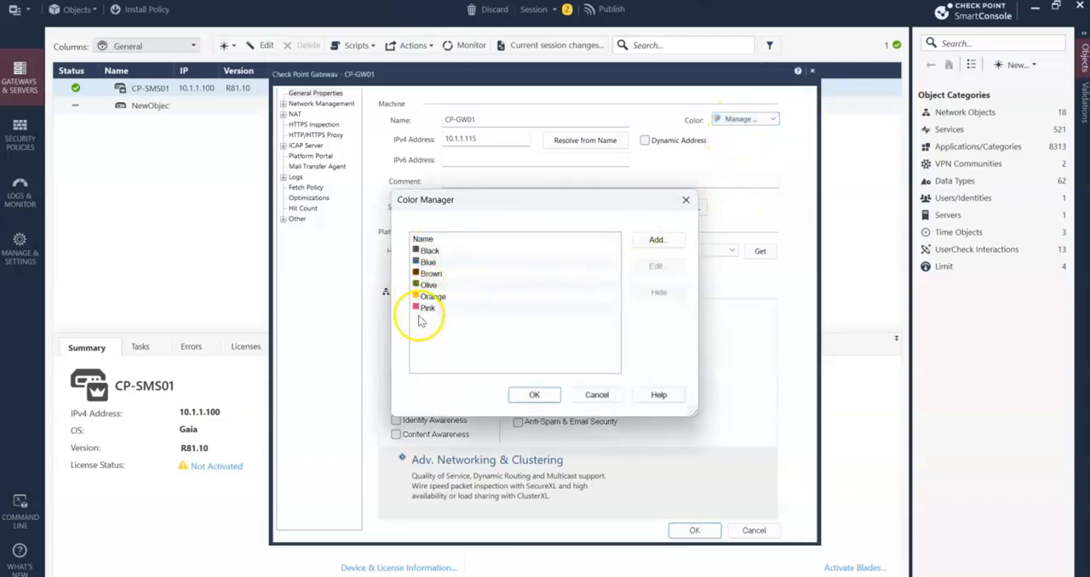
click(660, 240)
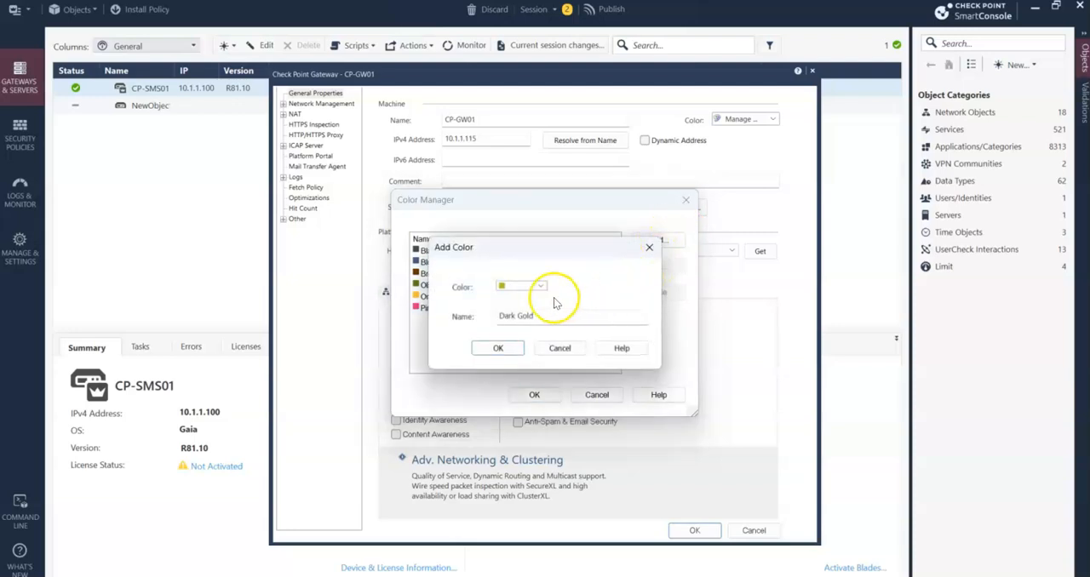
click(519, 287)
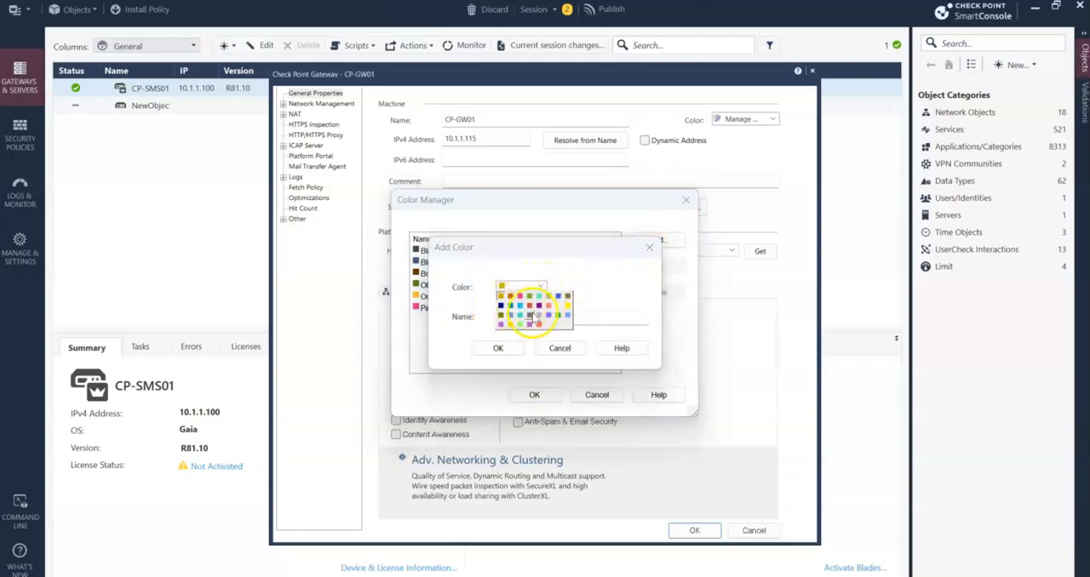
click(529, 306)
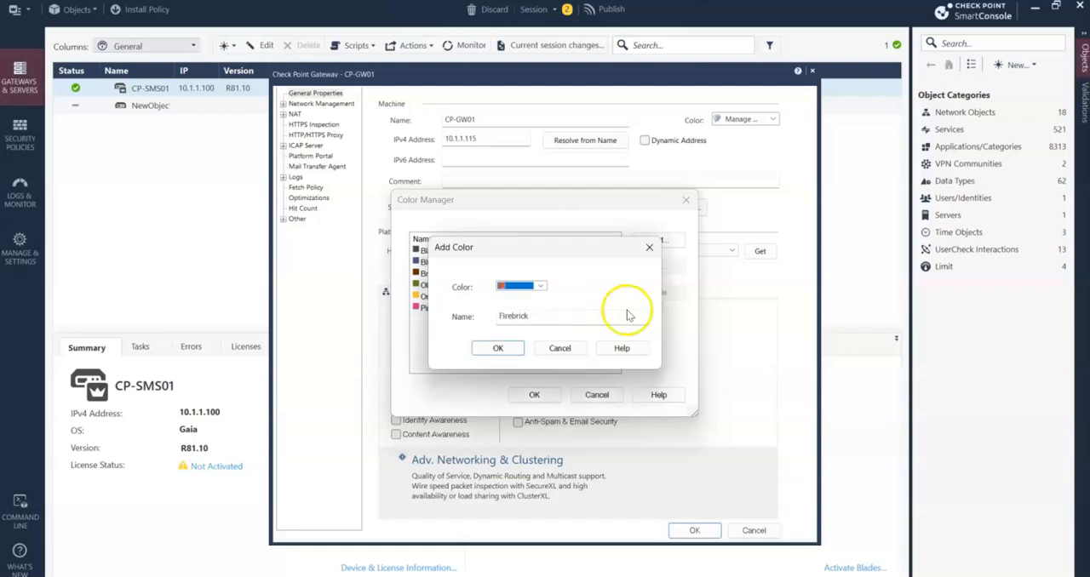
click(498, 348)
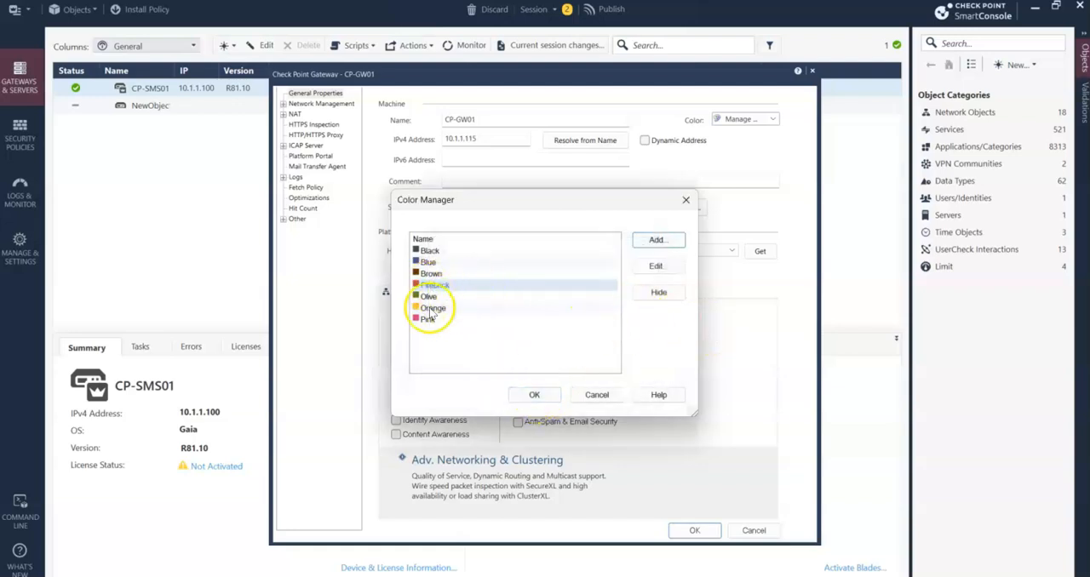
click(534, 397)
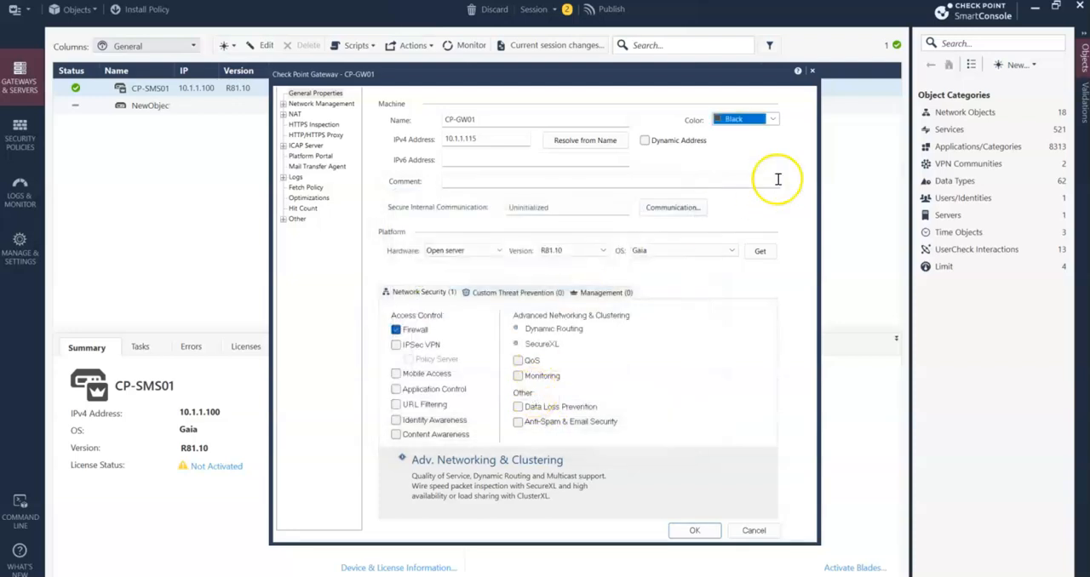
- Set the gateway object's color to Firebrick
click(774, 120)
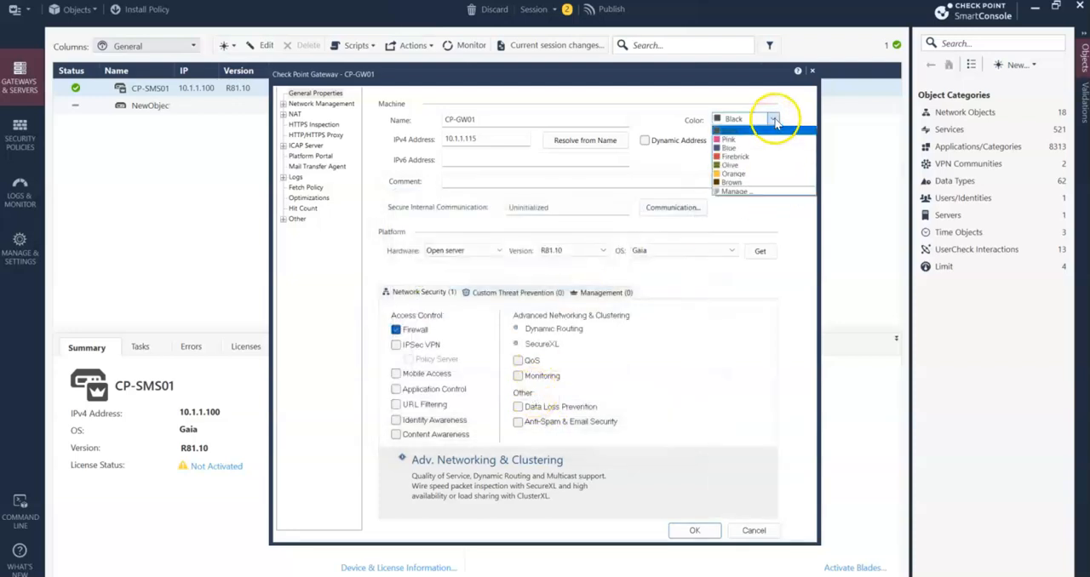
click(736, 156)
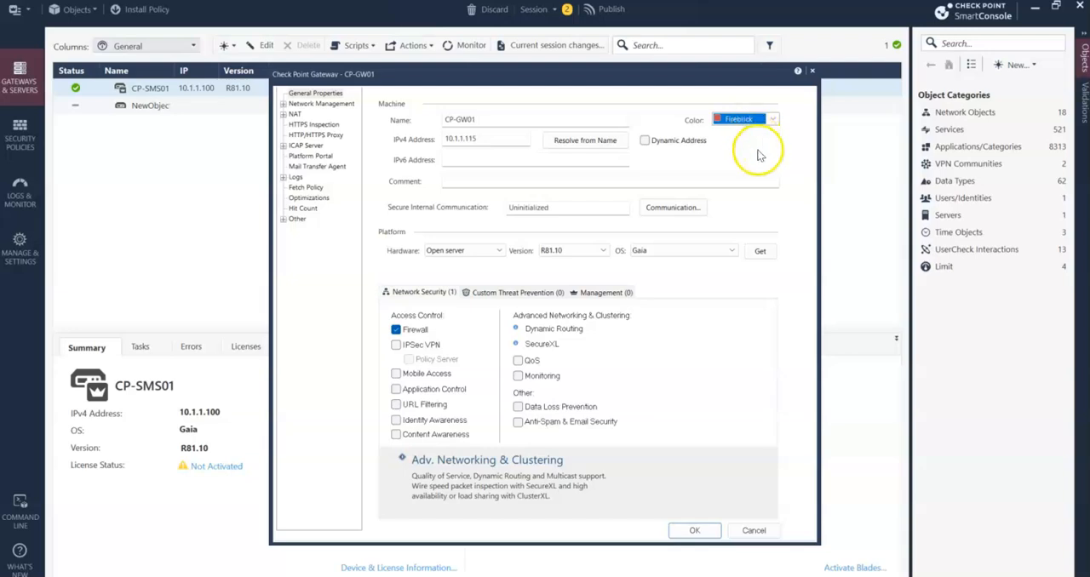
click(772, 120)
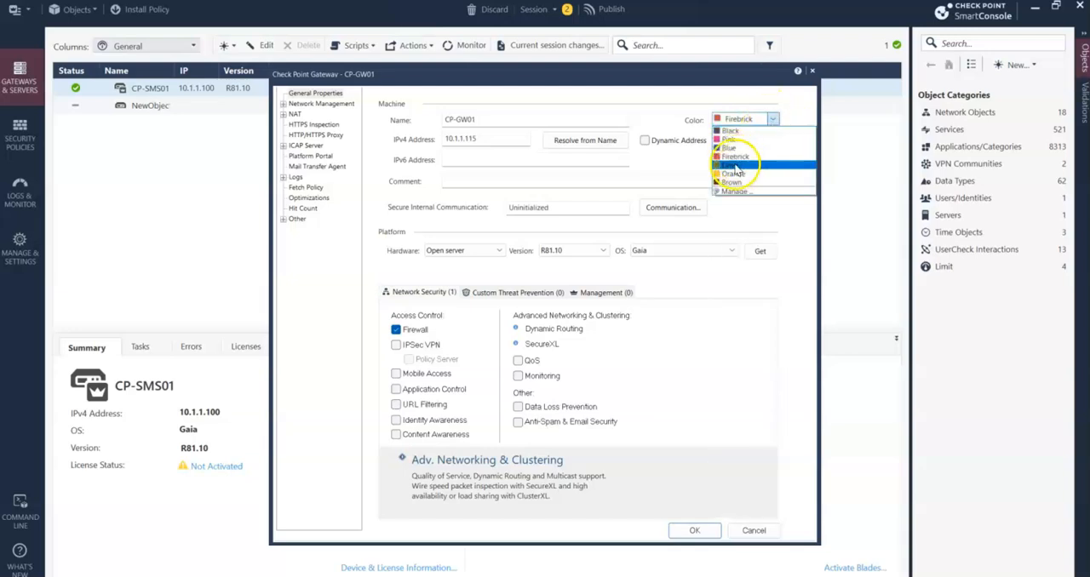
click(677, 163)
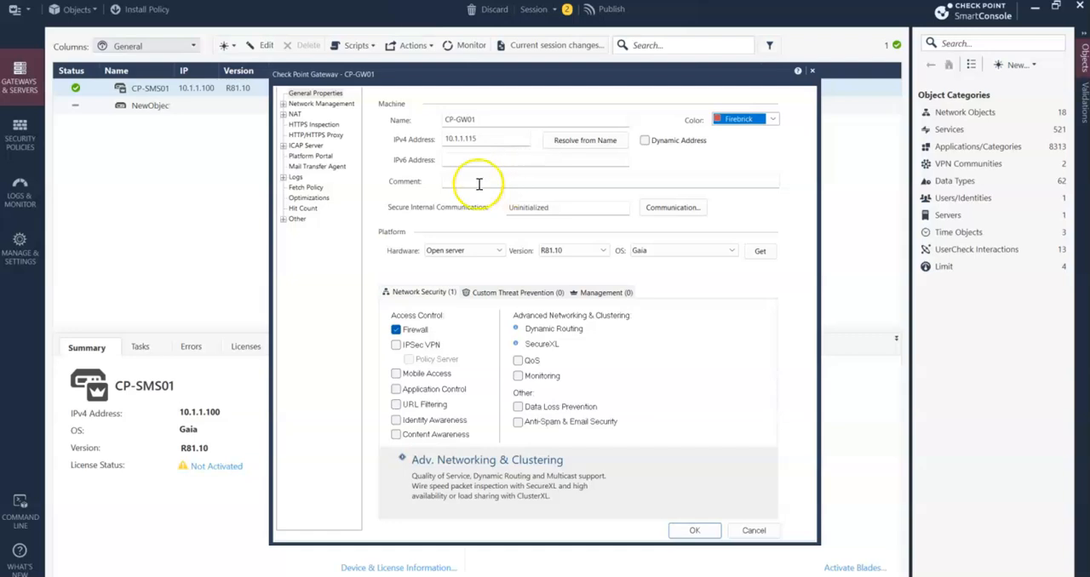
- Enter the comment "Perimeter Firewall" for the gateway and keep Open server as its hardware
click(447, 182)
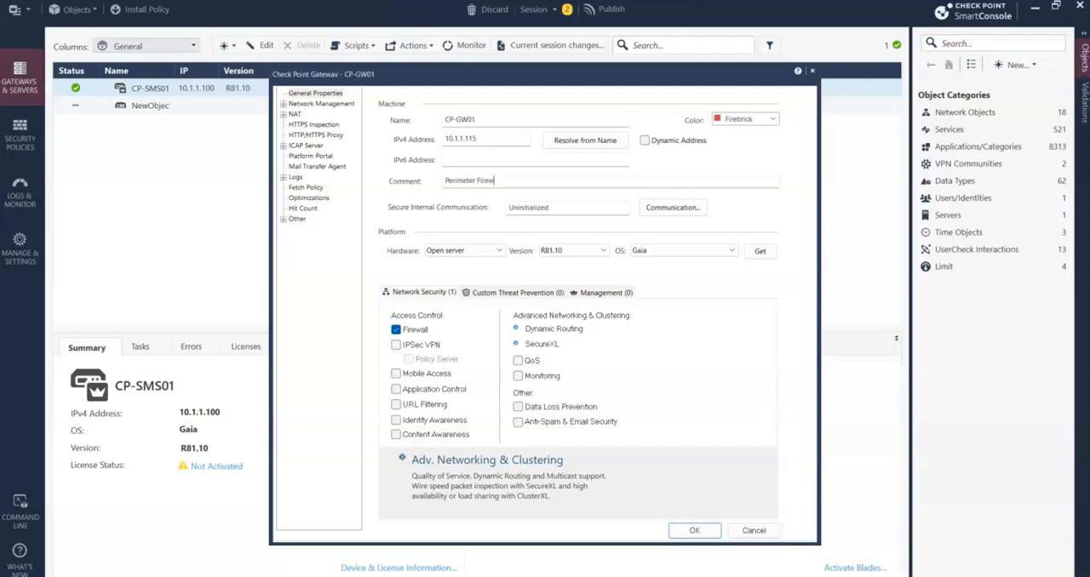
click(554, 177)
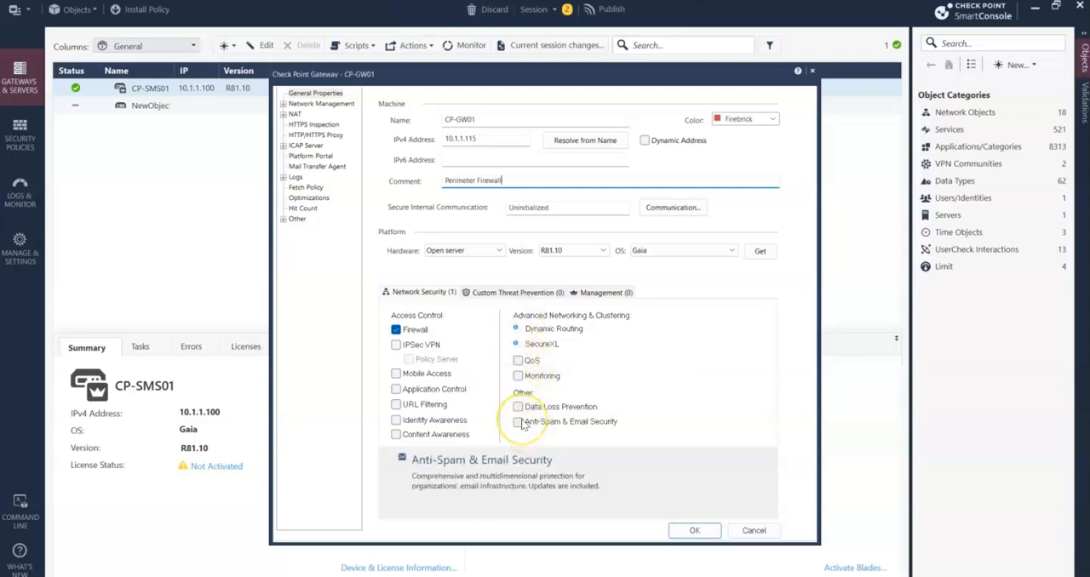
click(485, 254)
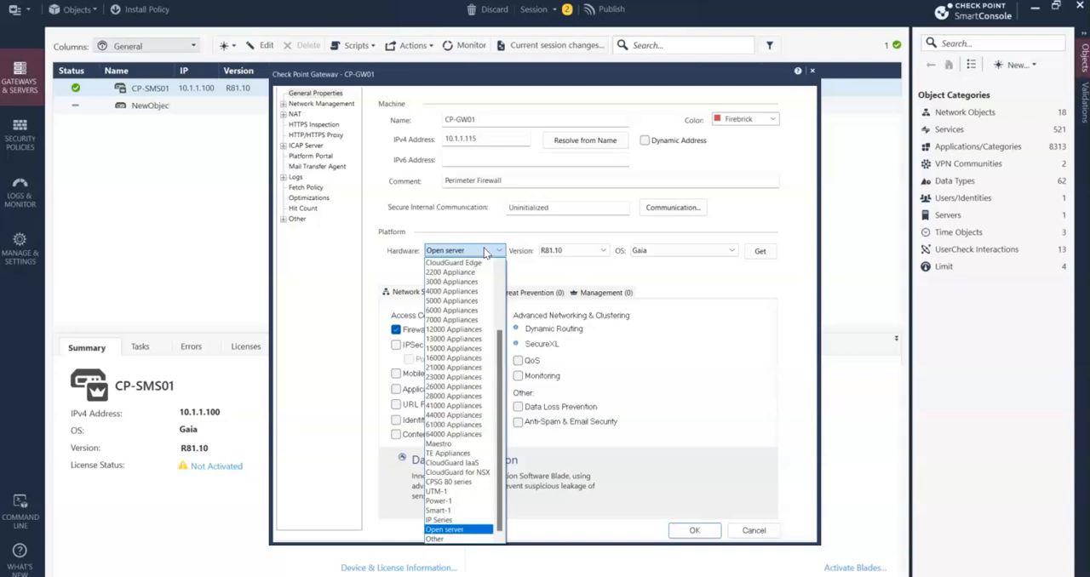
click(607, 238)
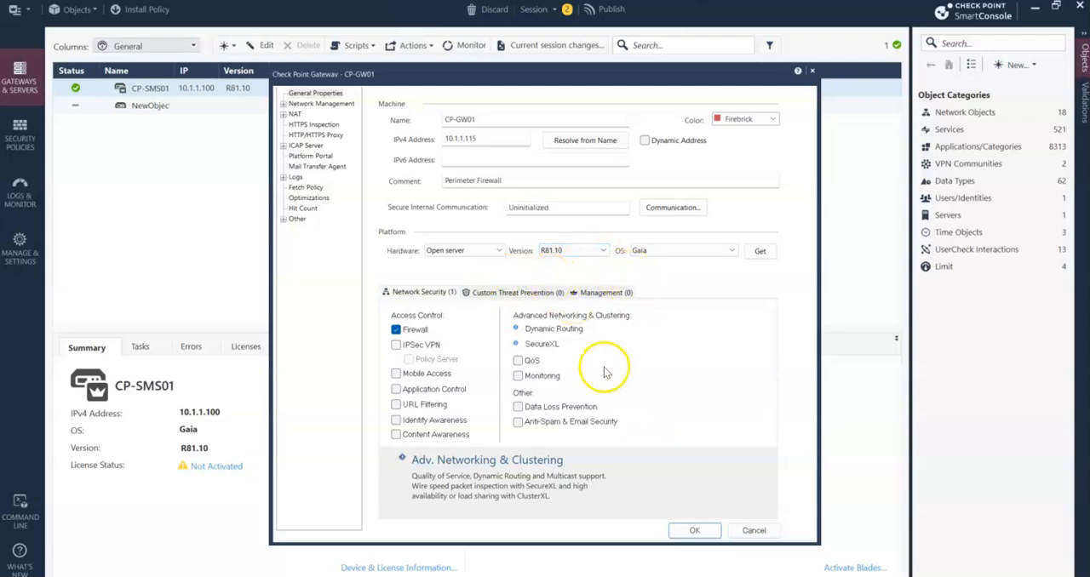
- Check the gateway's interface list under Network Management and return to General Properties
click(282, 103)
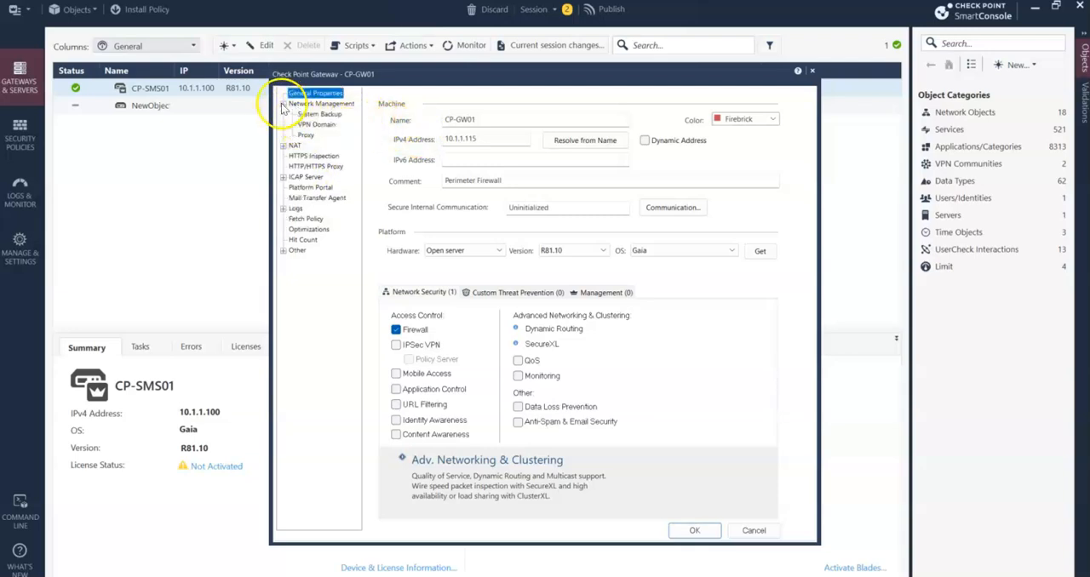
click(320, 104)
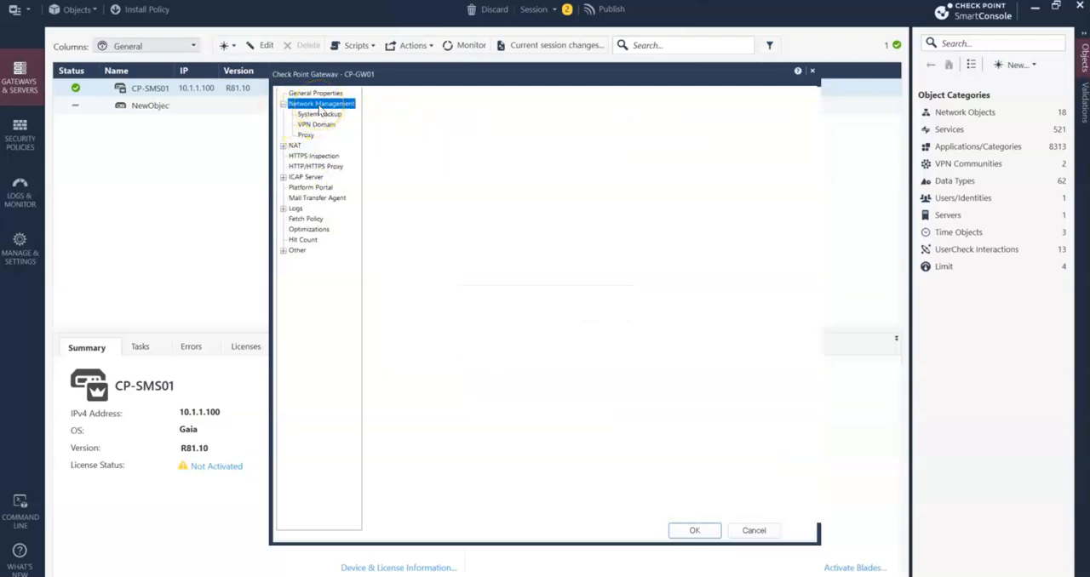
click(305, 103)
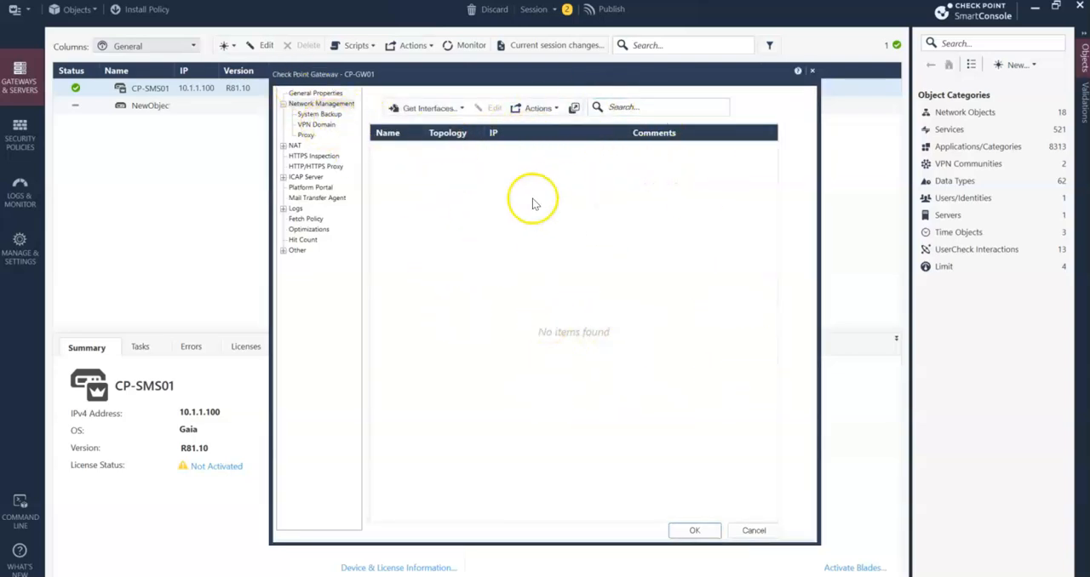
click(316, 94)
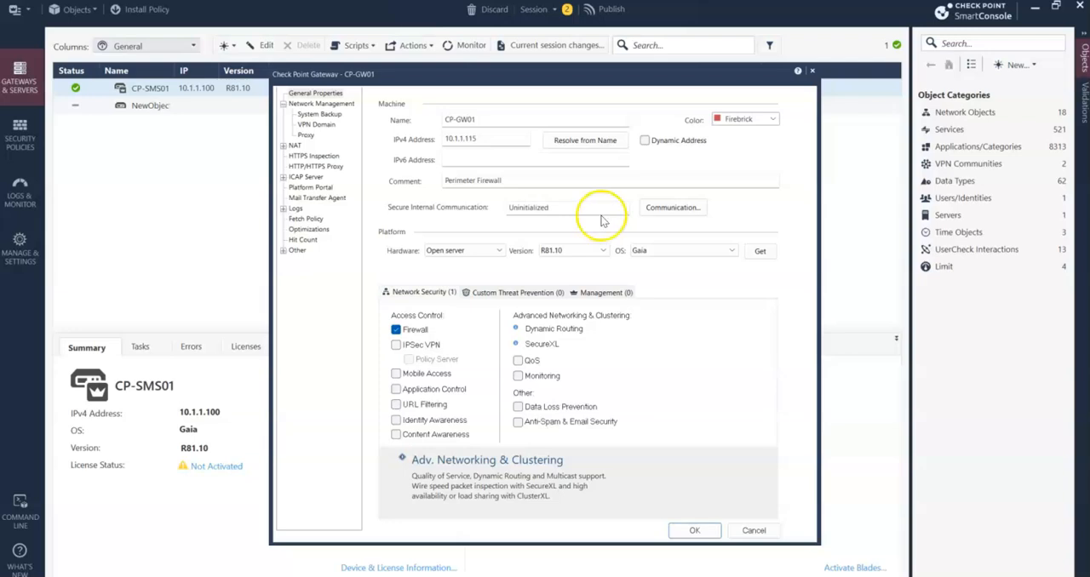
- Initialize trusted communication with the gateway using the confirmed one-time password, and close the topology results
click(670, 208)
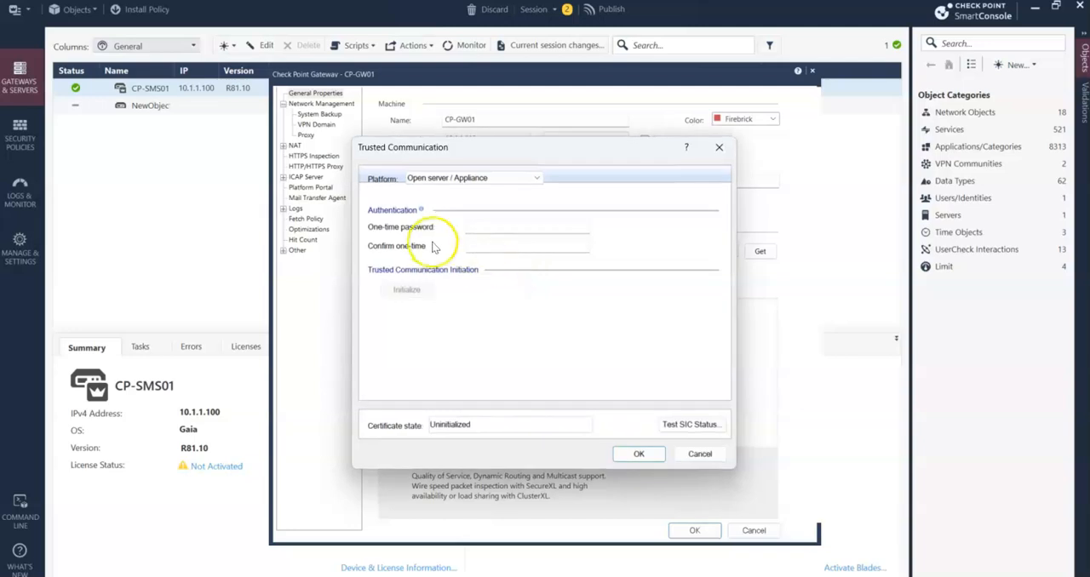
click(485, 229)
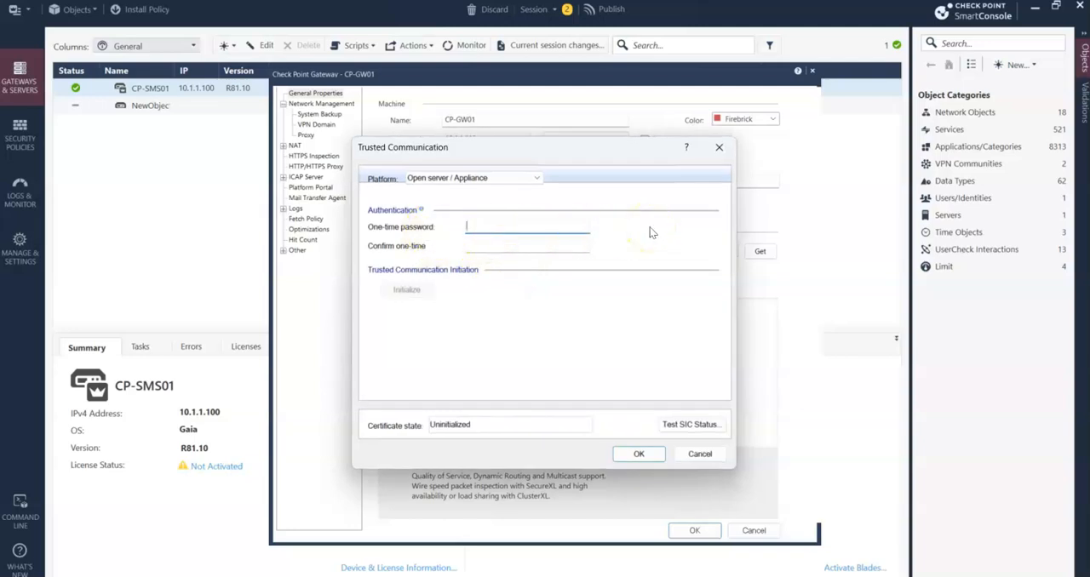
text(12)
key(Tab)
text(1)
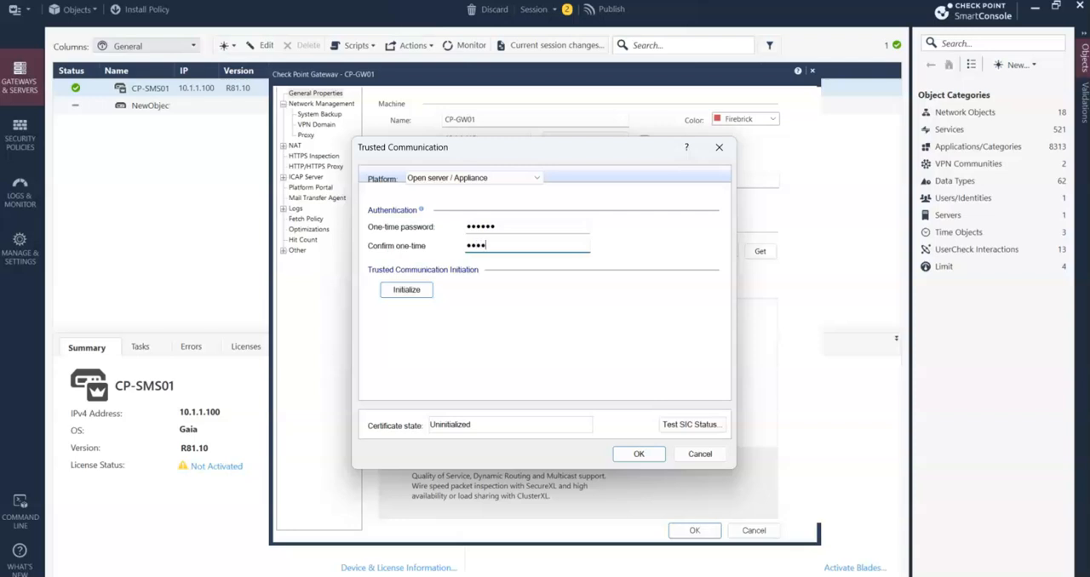
click(406, 289)
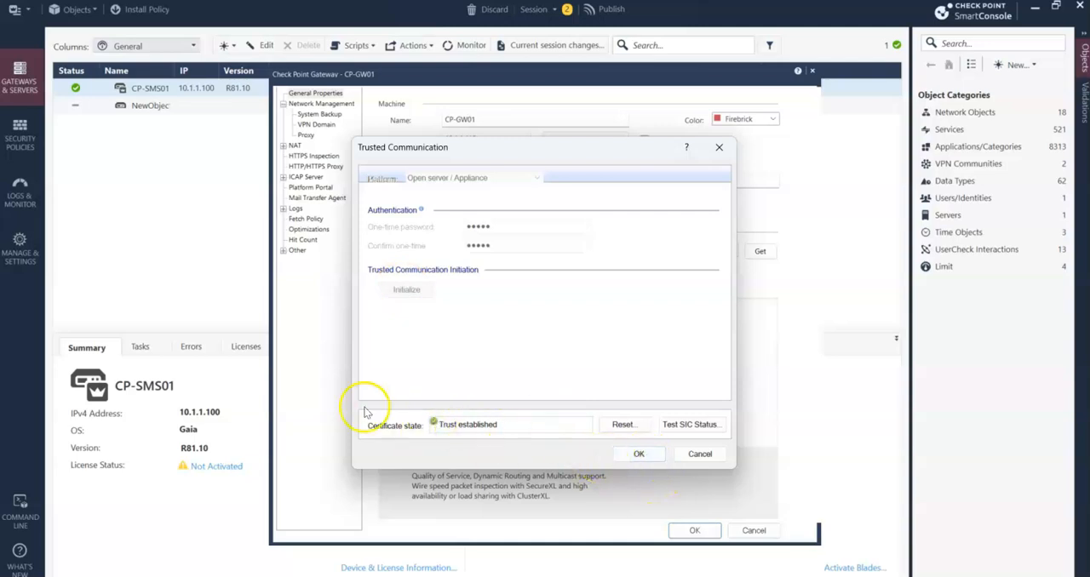
click(639, 456)
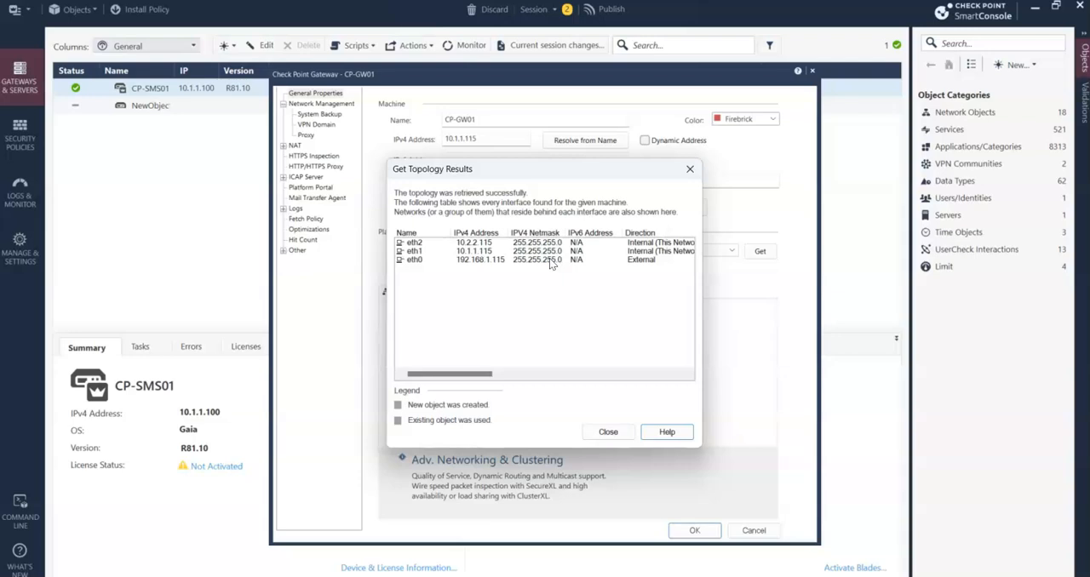
click(608, 434)
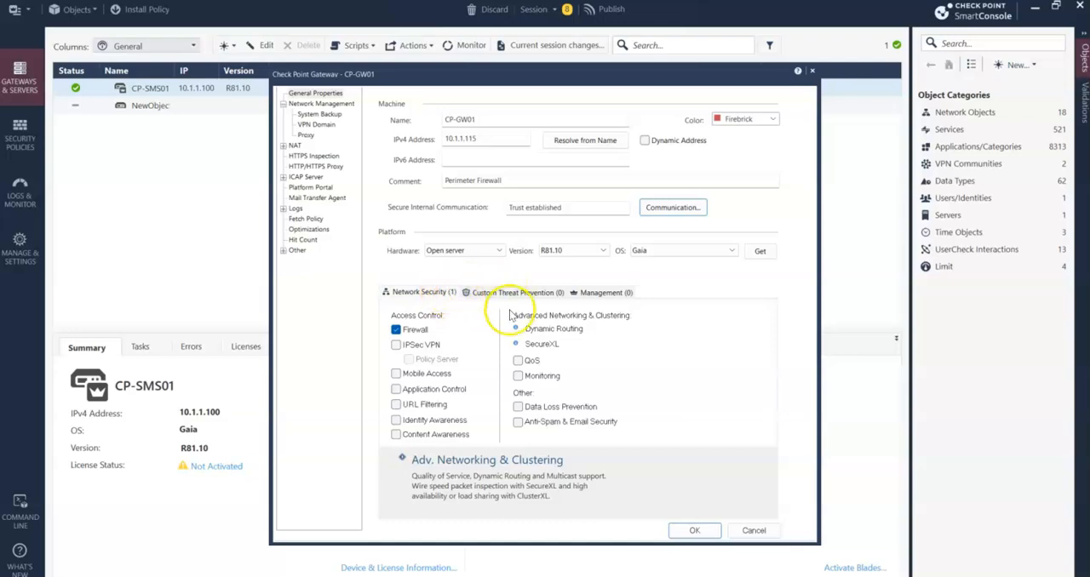
- Review the gateway's interfaces and the options for retrieving them with or without topology, then return to General Properties
click(320, 104)
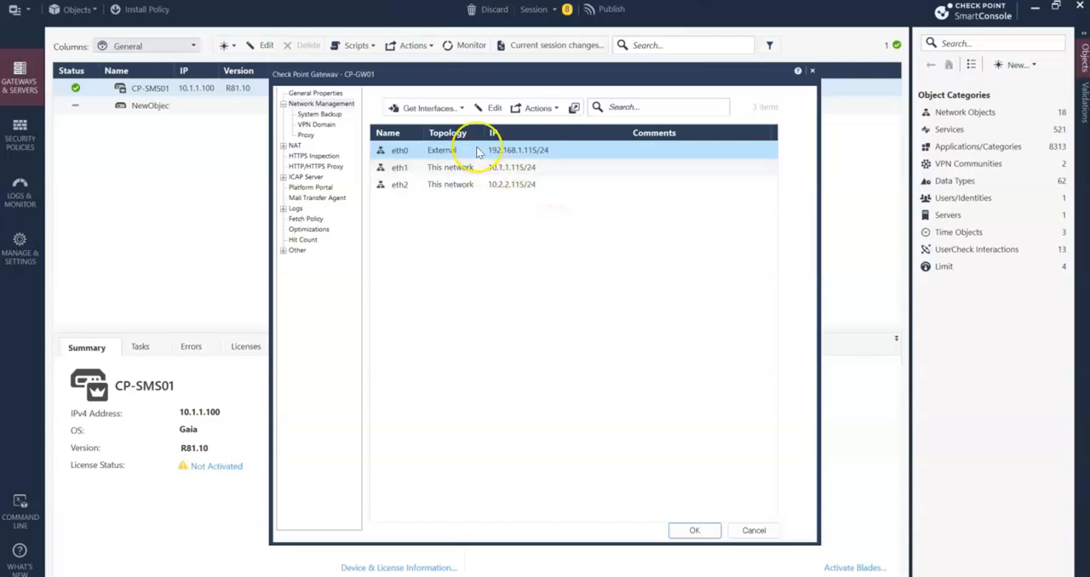
click(463, 109)
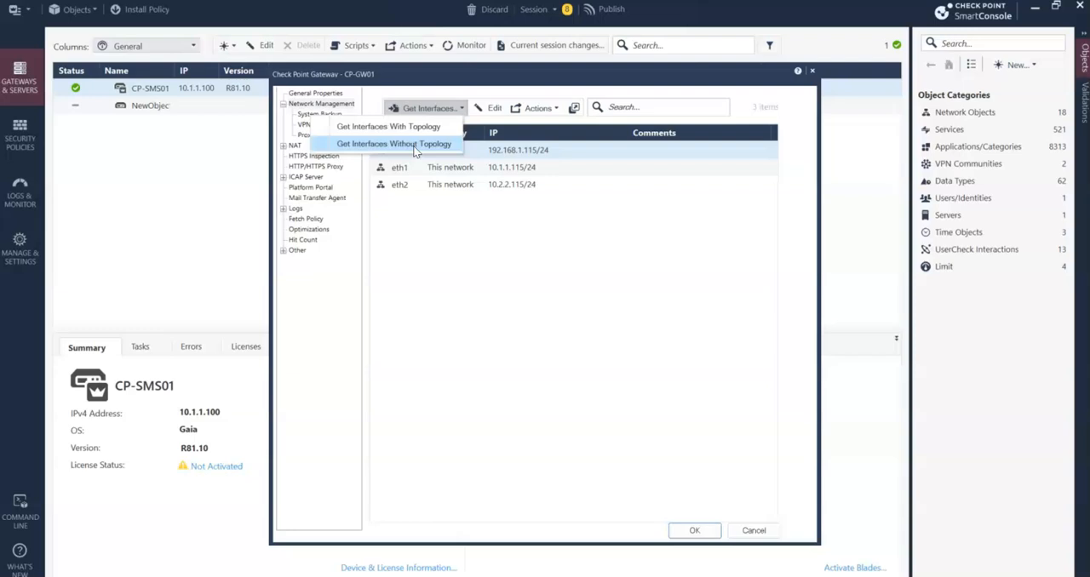
click(428, 132)
click(413, 127)
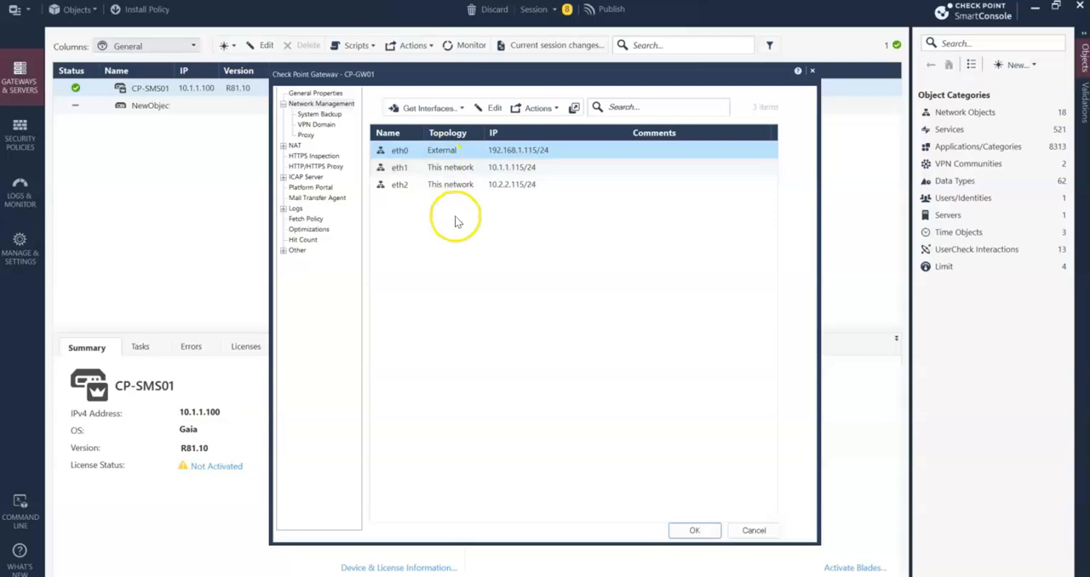
click(313, 94)
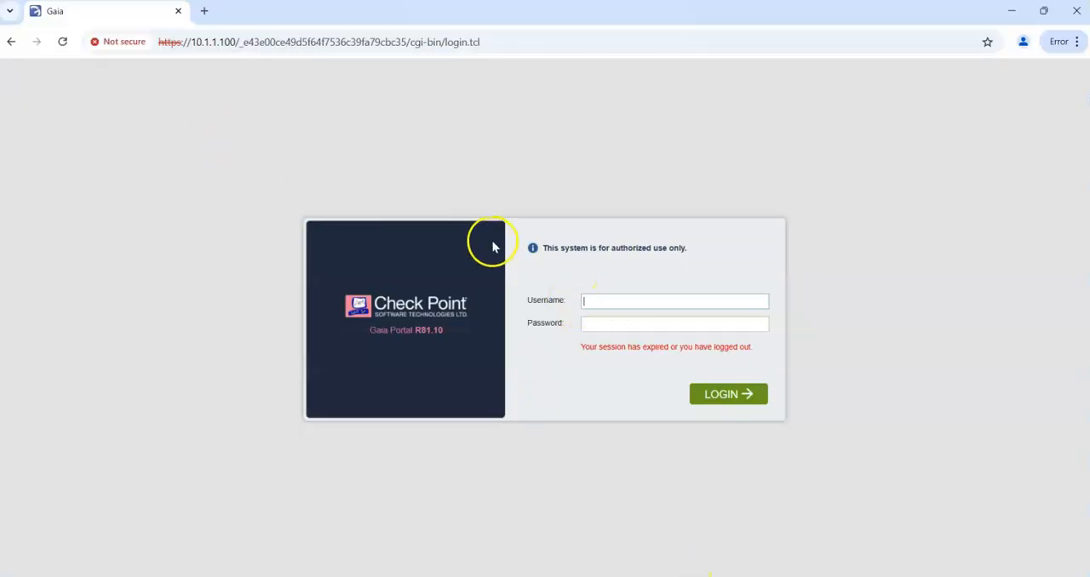
- Log in to the management server's Gaia Portal as admin with the account password and open the CPUSE Status and Actions page
text(admin)
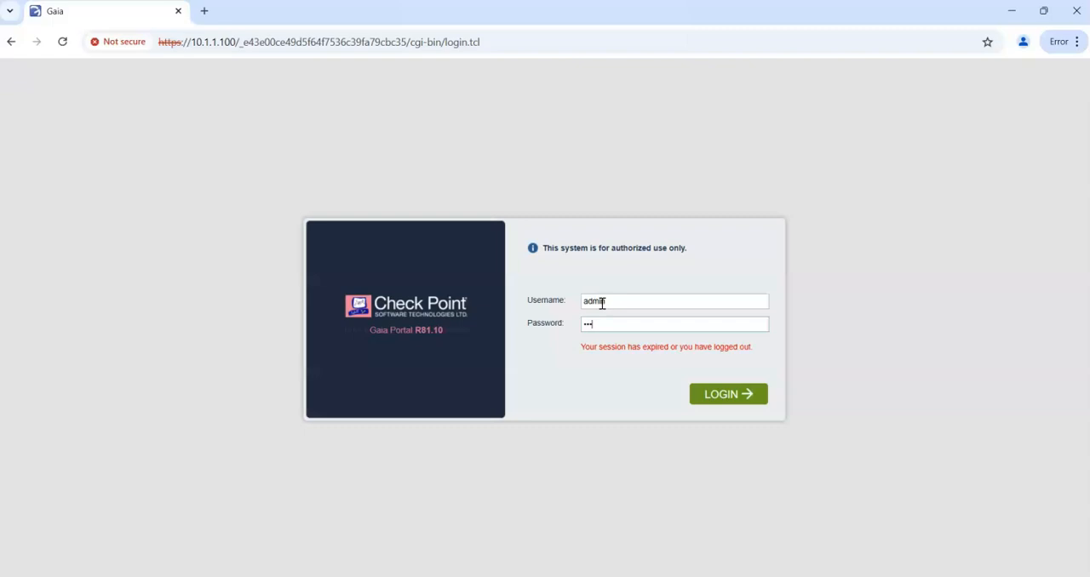
key(Return)
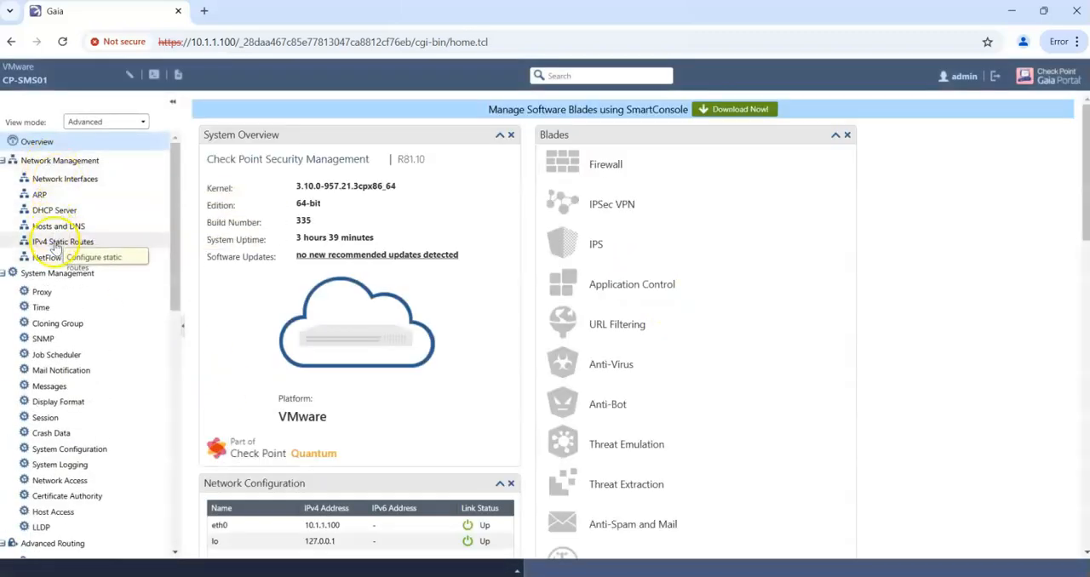
scroll(85, 377, down, 6)
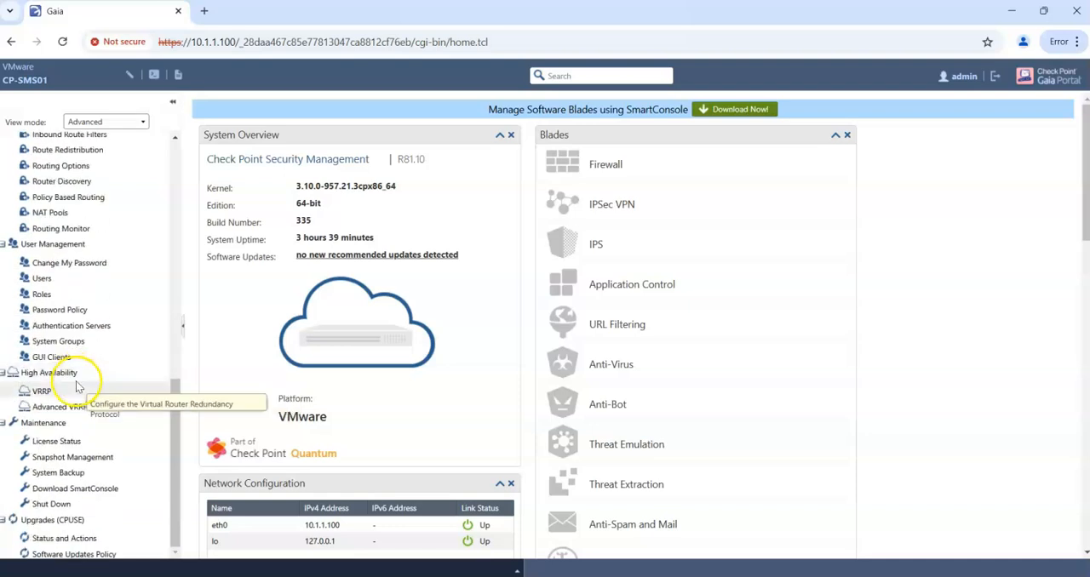
click(92, 539)
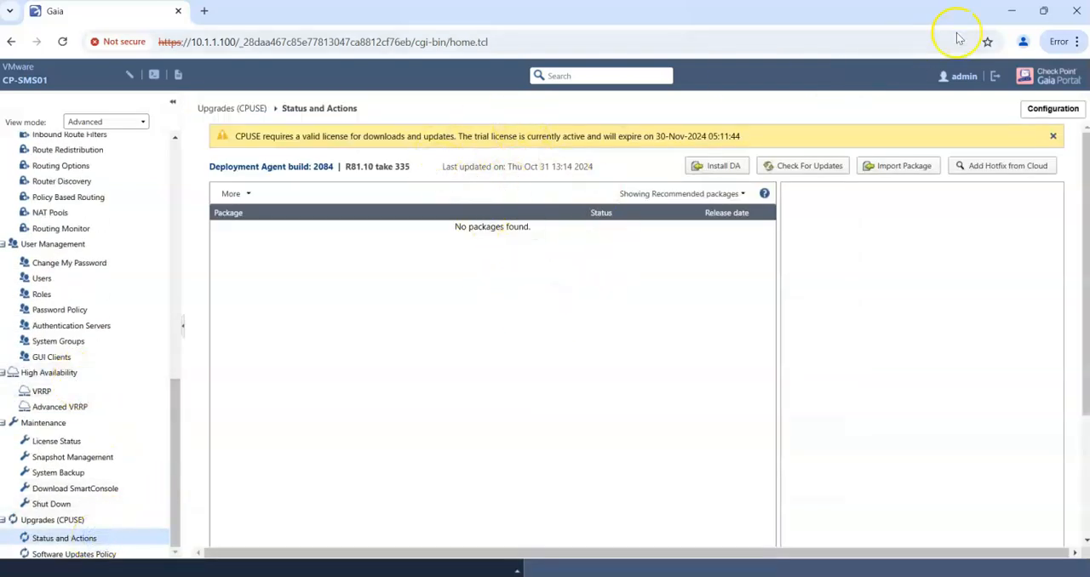
- Switch back to SmartConsole and open the NAT settings of gateway CP-GW01
click(1012, 10)
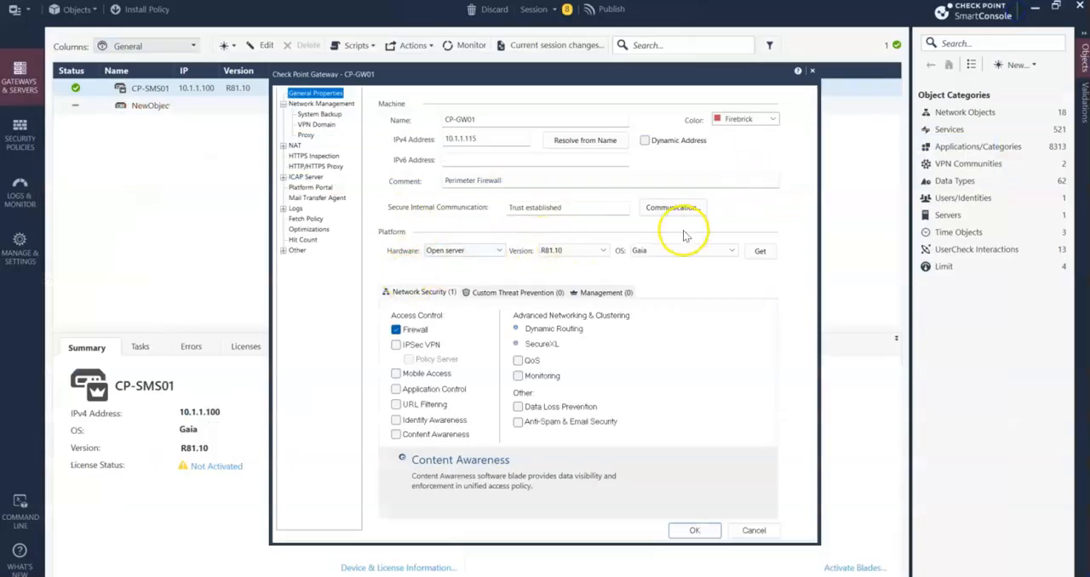
click(295, 147)
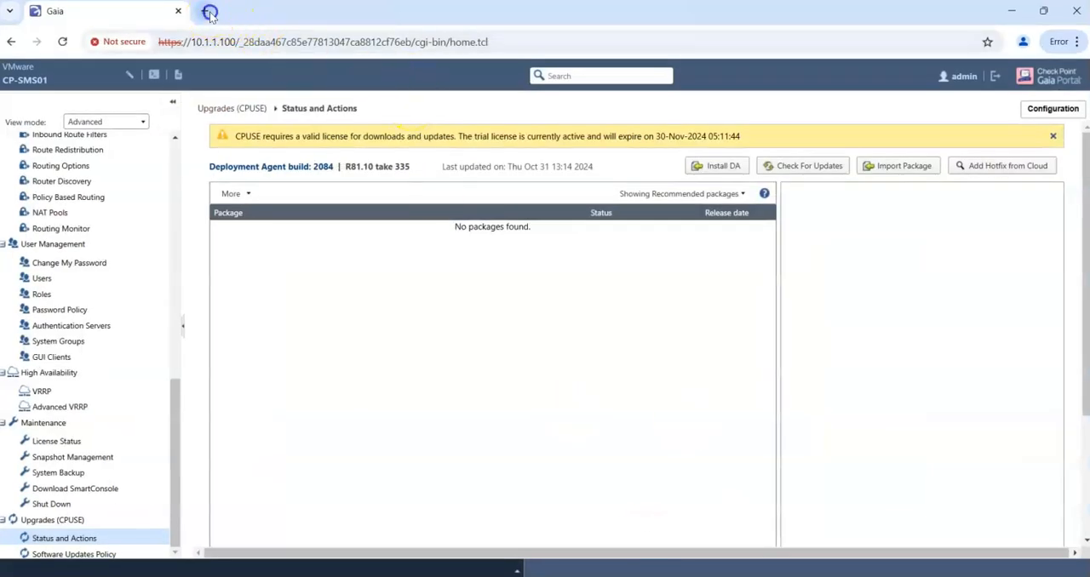
click(210, 12)
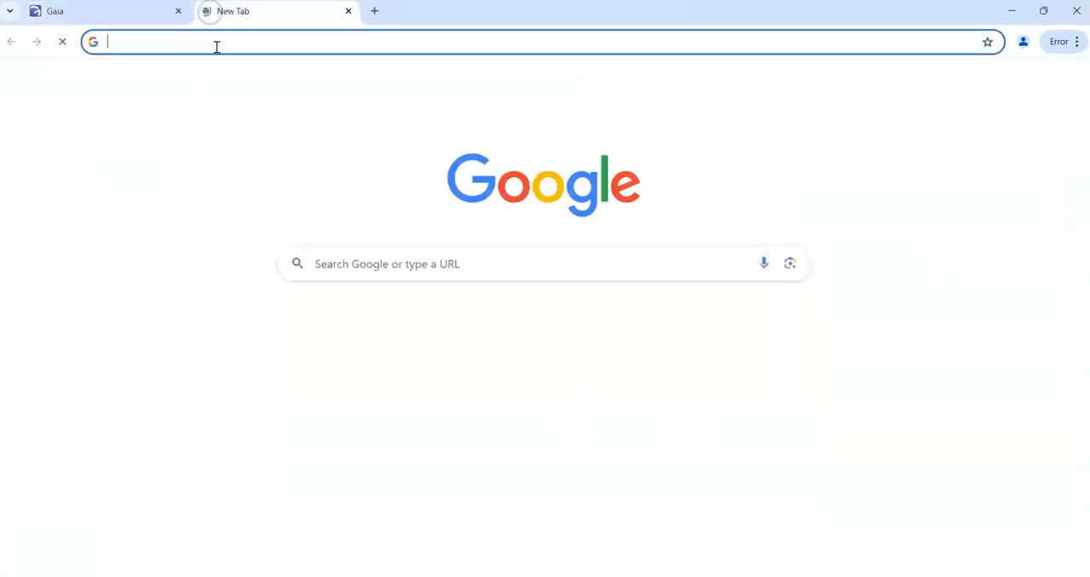
click(213, 43)
text(https://10.)
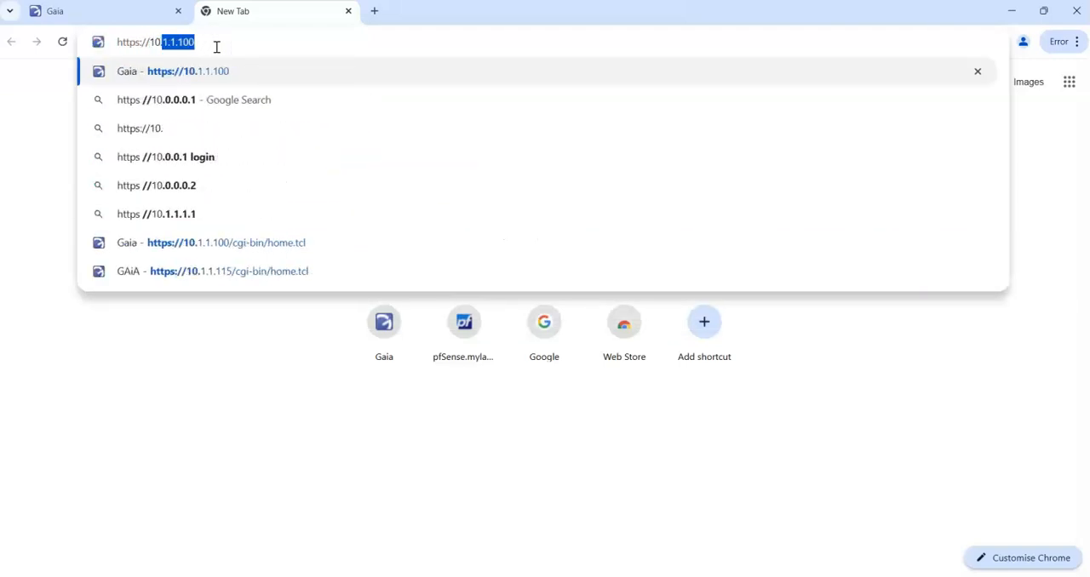
text(1.1.115)
key(Return)
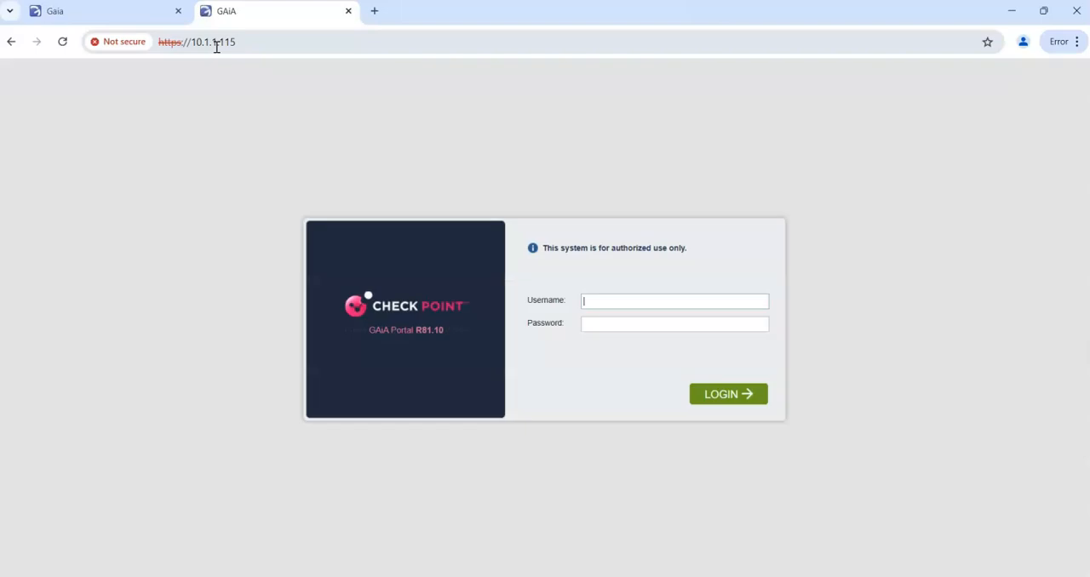
- Log in to the gateway's portal as admin with the account password and view its network interfaces
click(633, 298)
text(a)
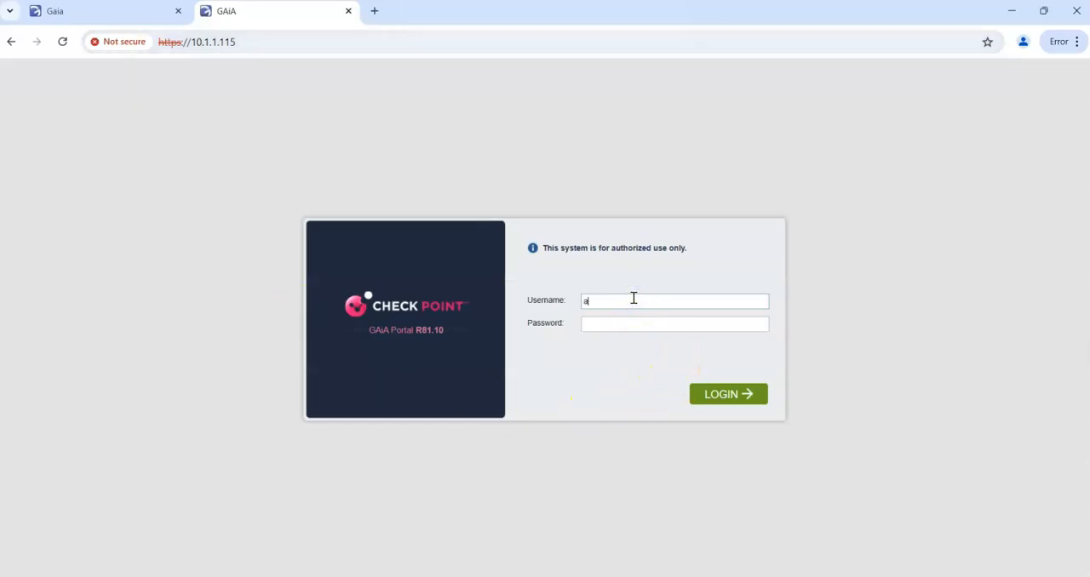
text(•••)
key(Return)
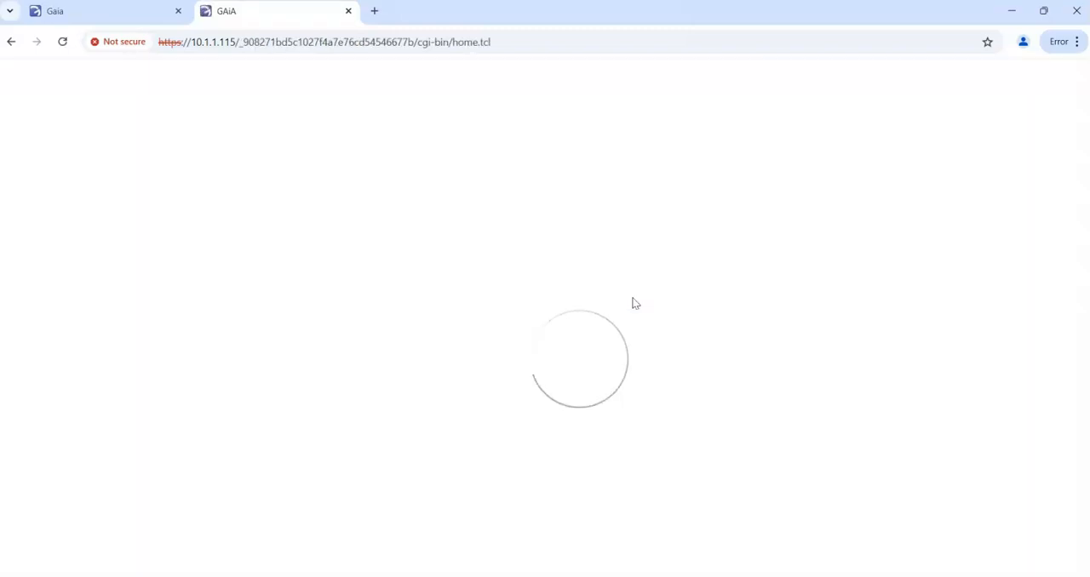
click(53, 178)
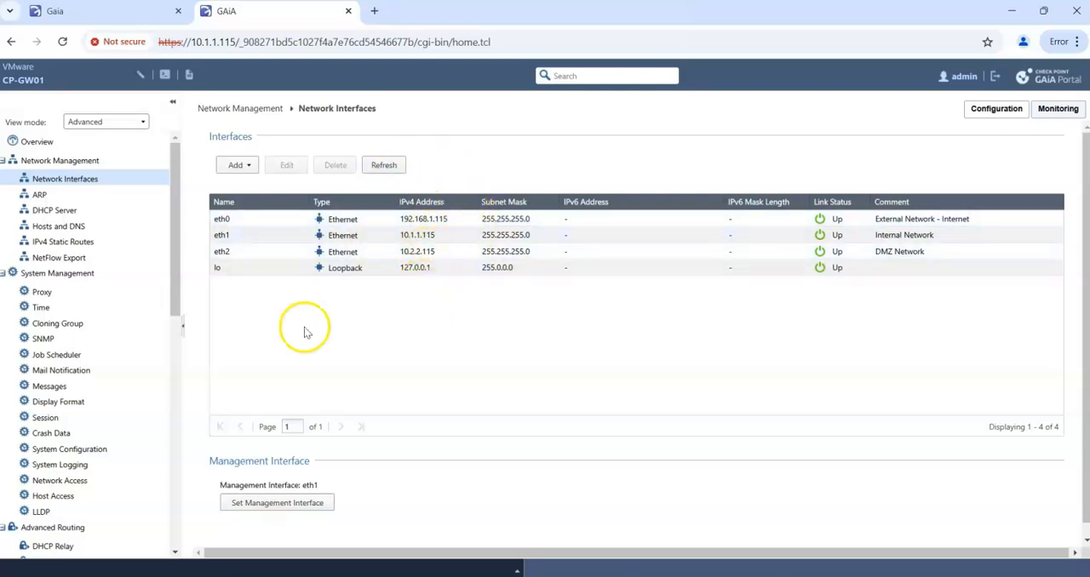
- Compare the management server's network interfaces with those of the gateway in their Gaia Portals
click(109, 20)
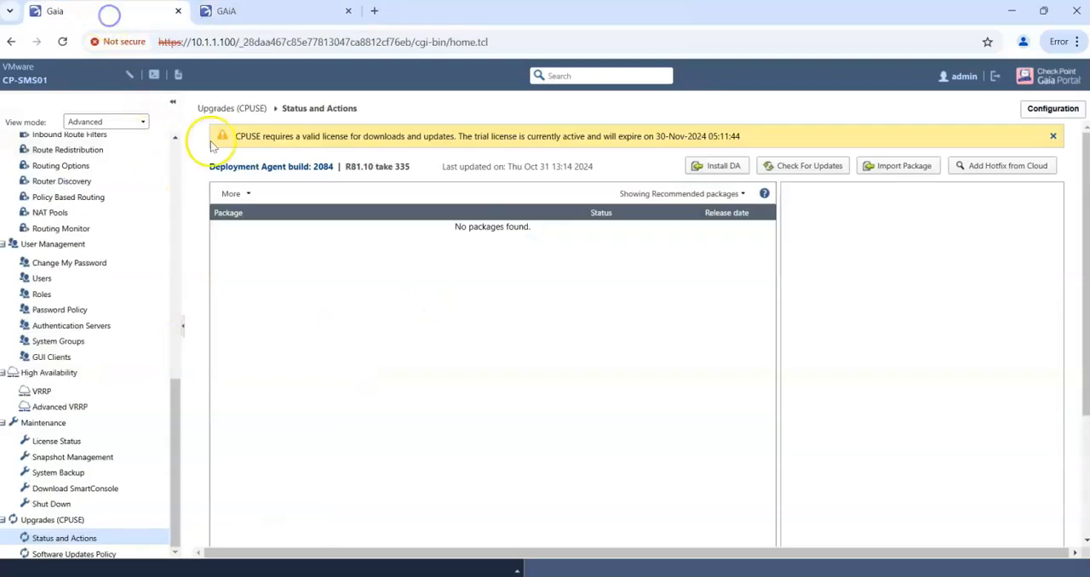
scroll(78, 192, up, 3)
scroll(79, 192, up, 5)
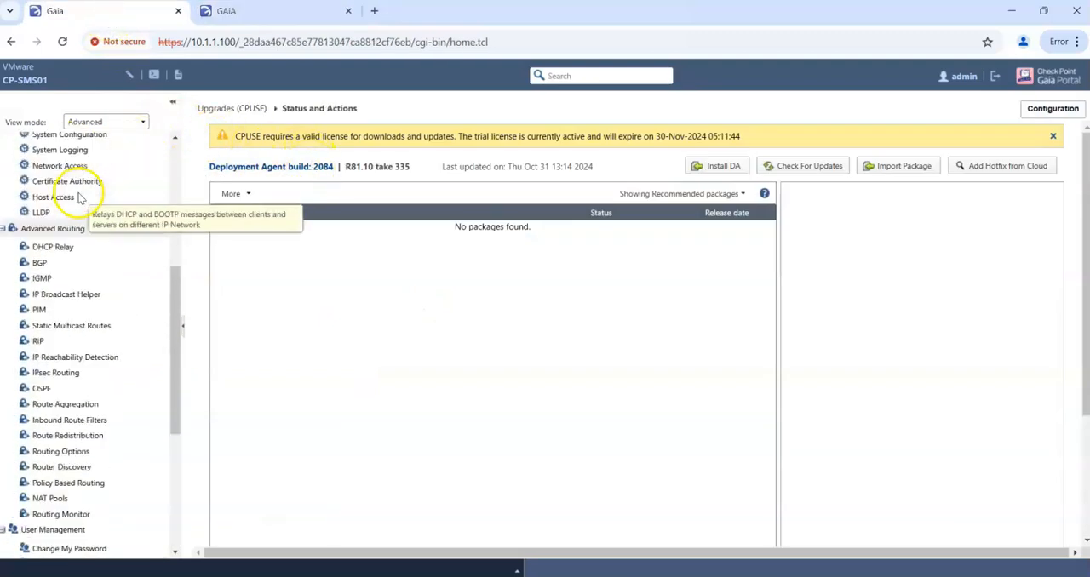
click(65, 180)
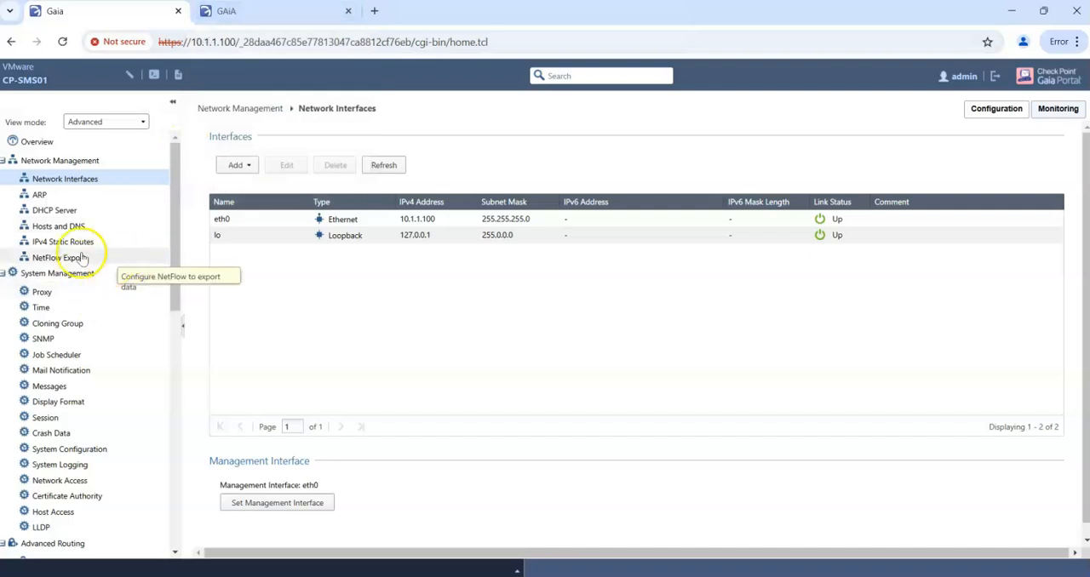
click(285, 12)
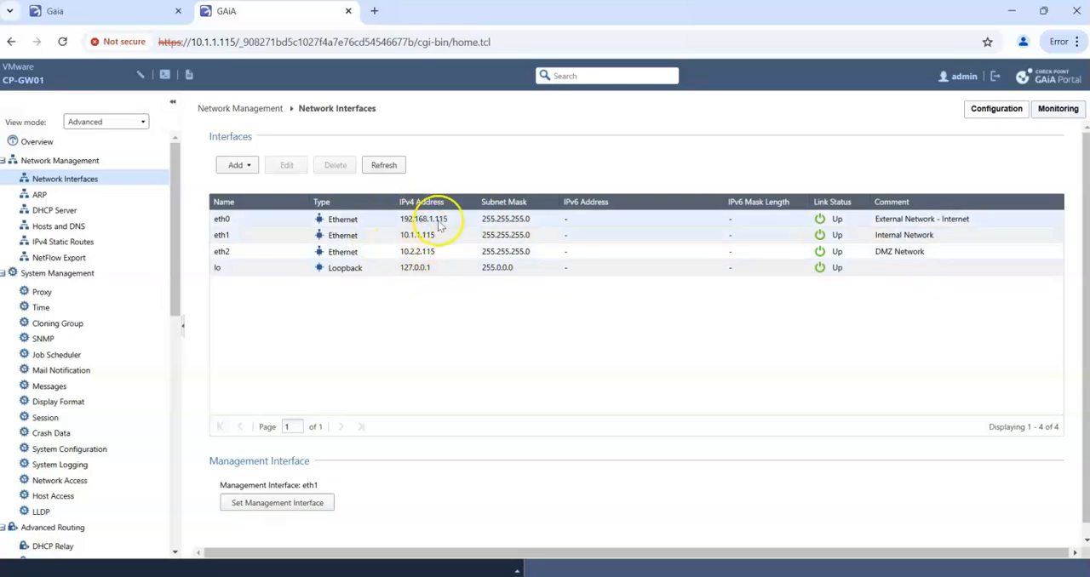
- Back in SmartConsole, enable hiding internal networks behind the gateway's external IP and save the CP-GW01 object
click(1012, 10)
click(384, 103)
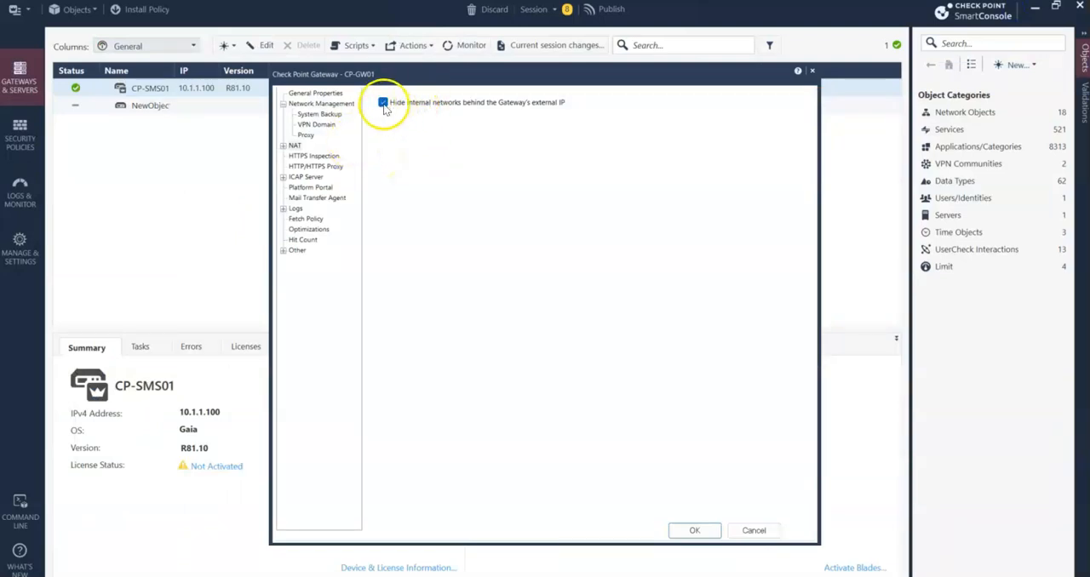
click(678, 532)
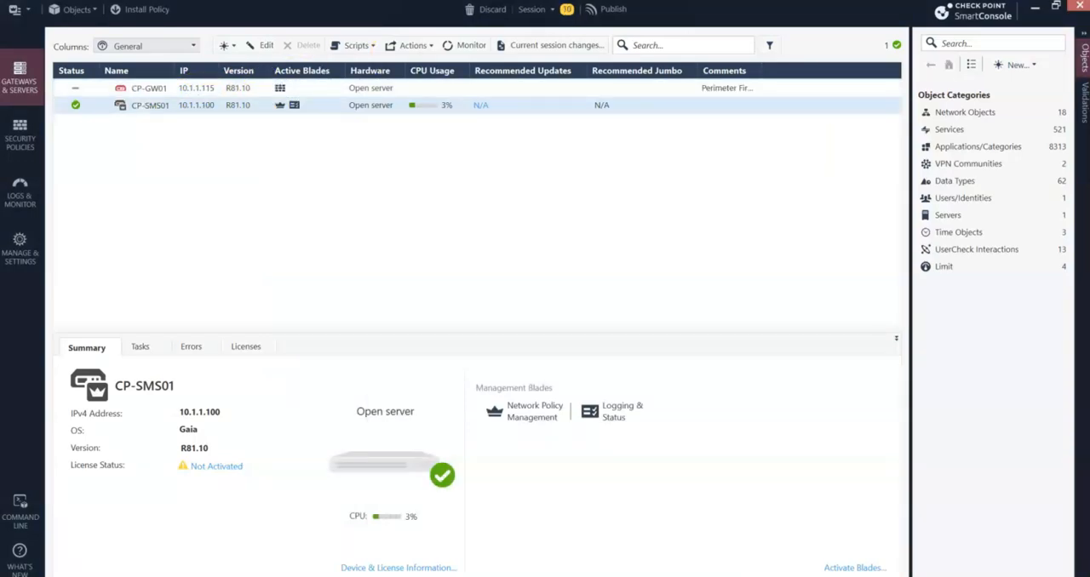
- Publish the session changes with a description stating that gateway CP-GW01 was added to the management server
key(super+Left)
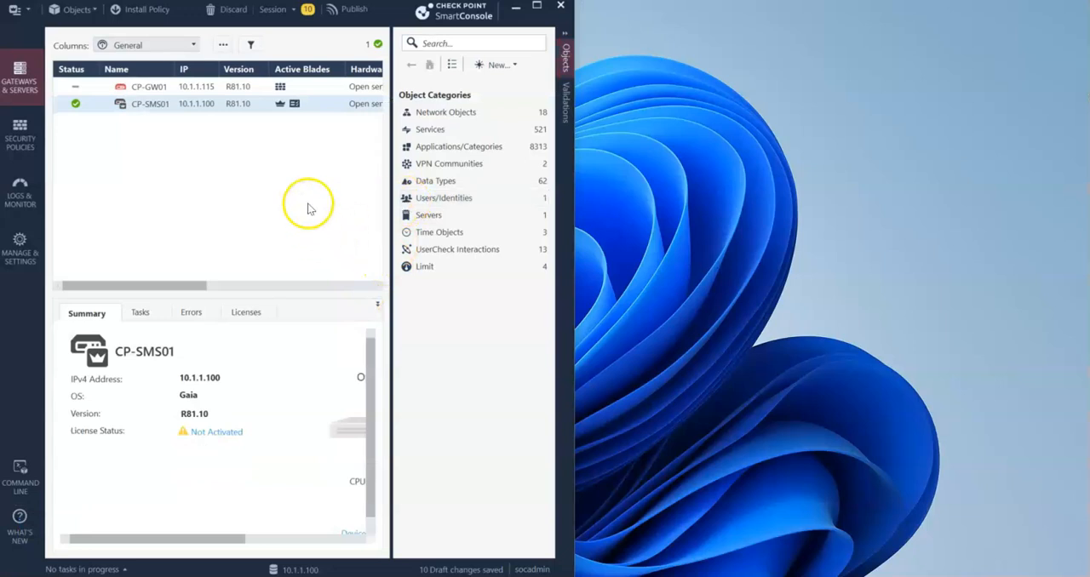
click(353, 10)
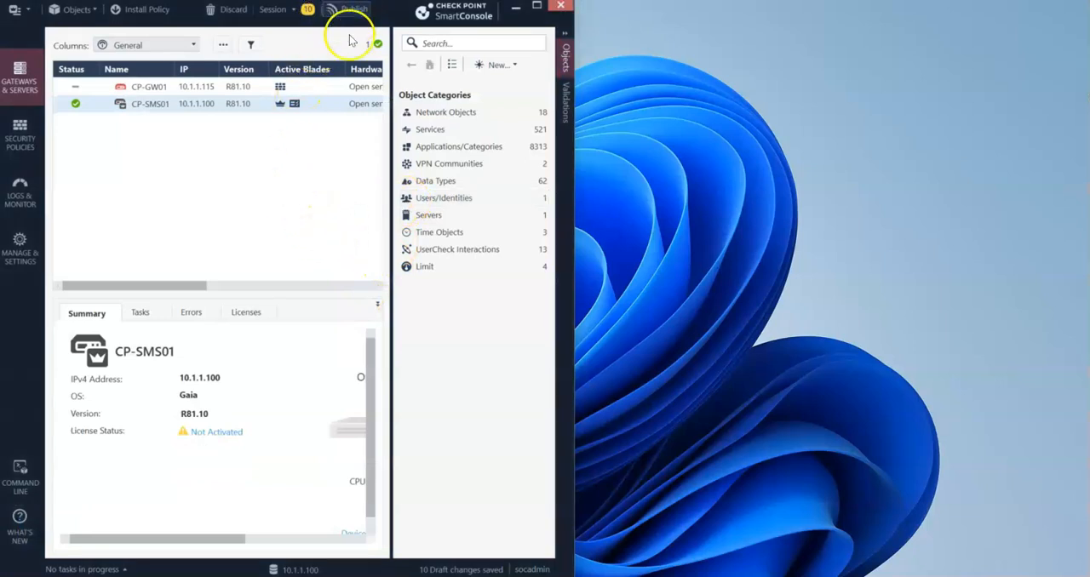
click(318, 320)
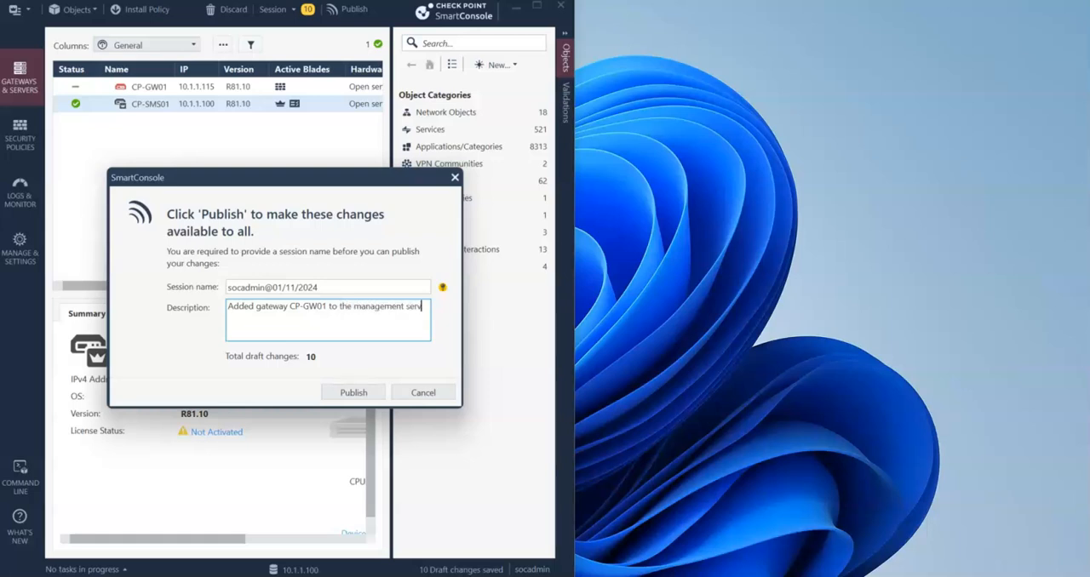
click(352, 392)
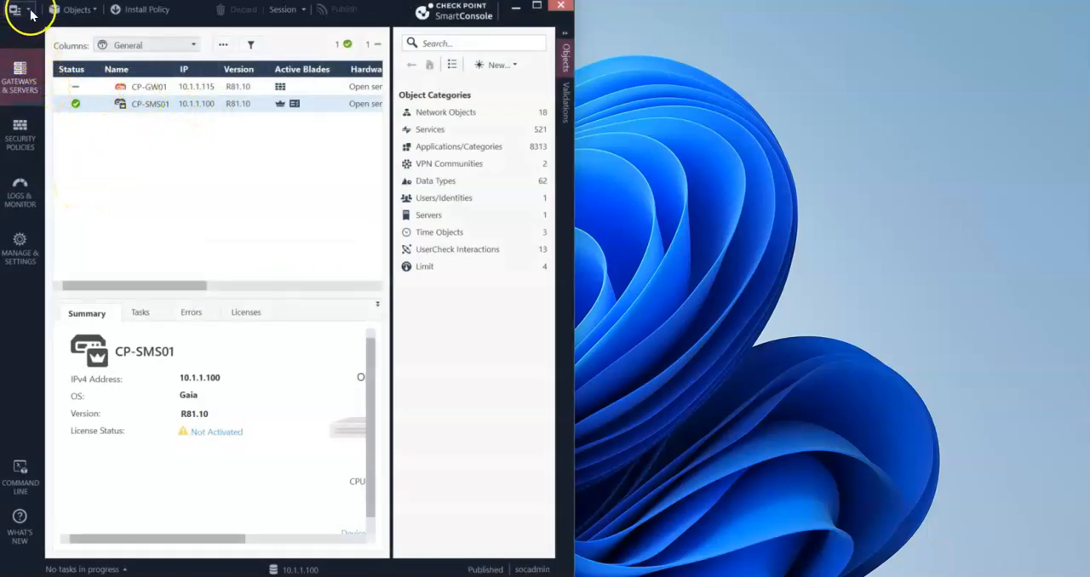
- Install the database on CP-SMS01, then check the installation task's details and close them
double_click(369, 19)
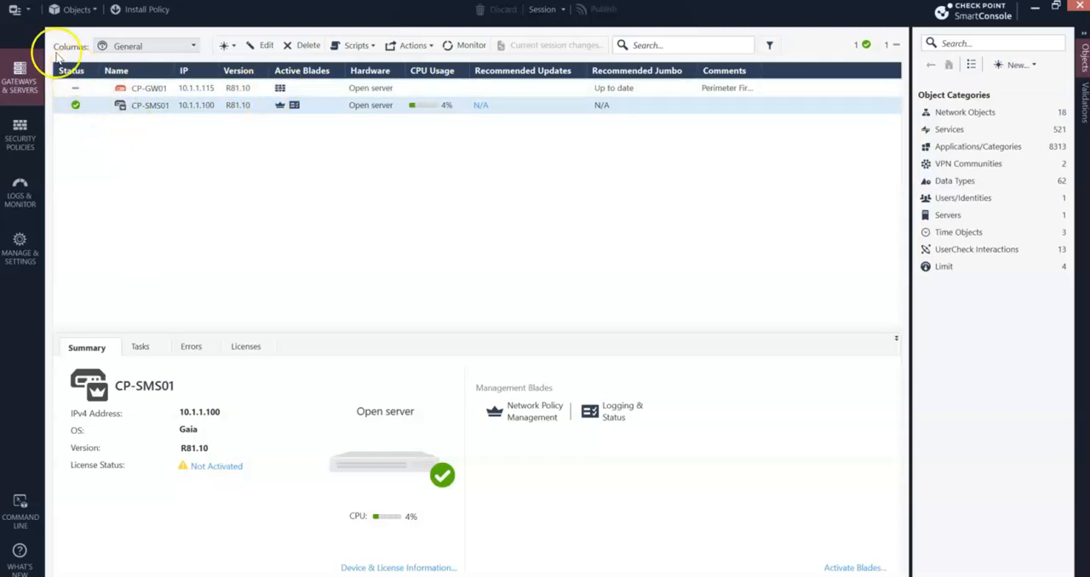
click(31, 13)
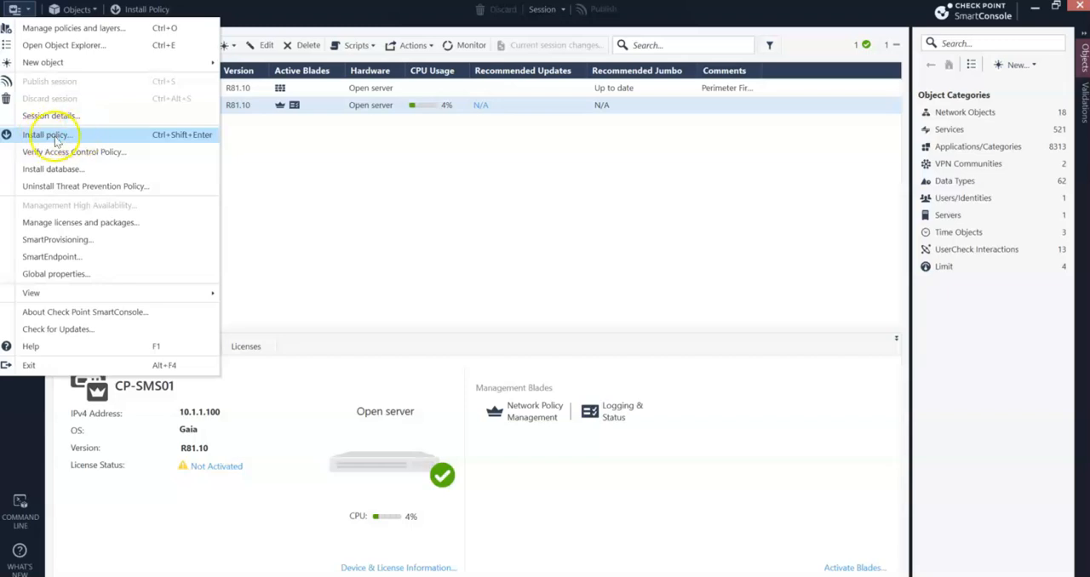
click(53, 170)
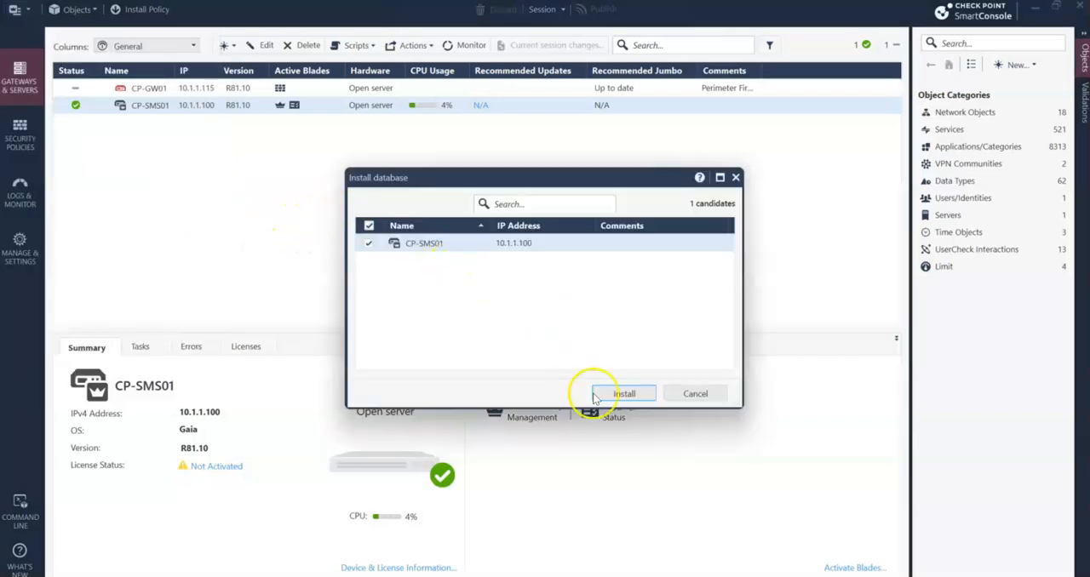
click(626, 394)
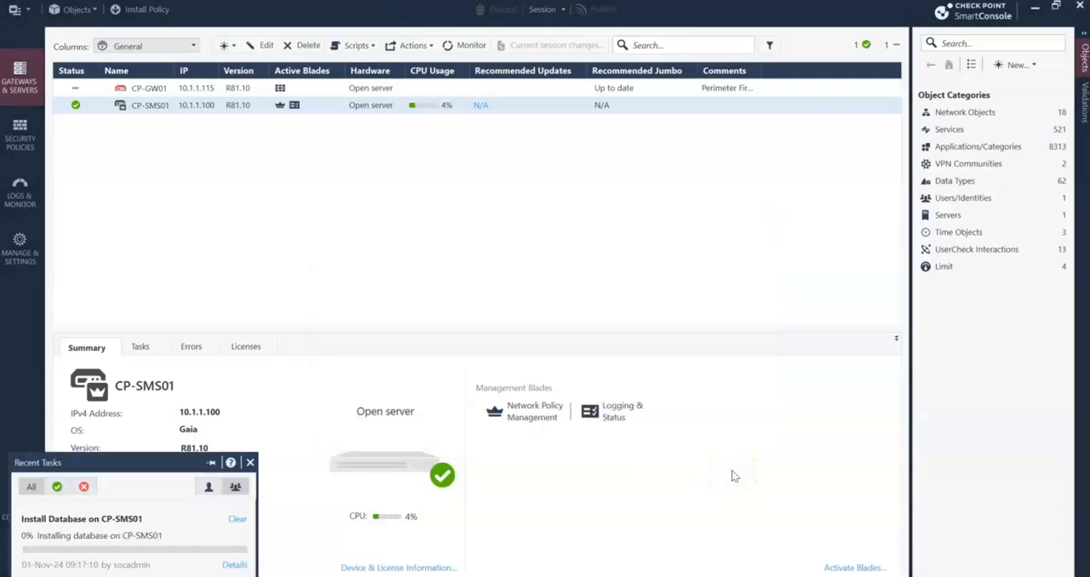
click(247, 571)
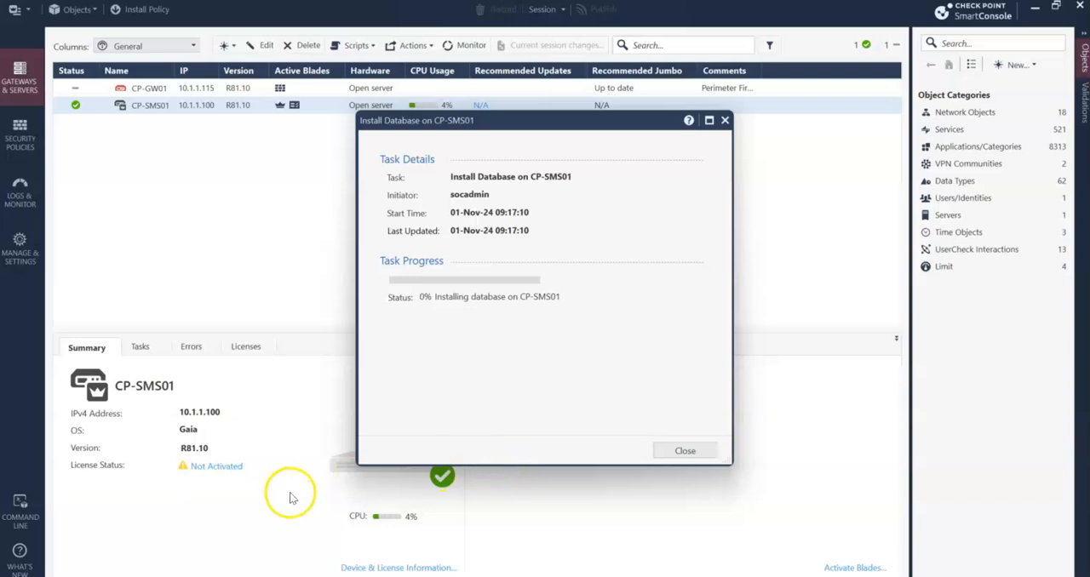
click(688, 450)
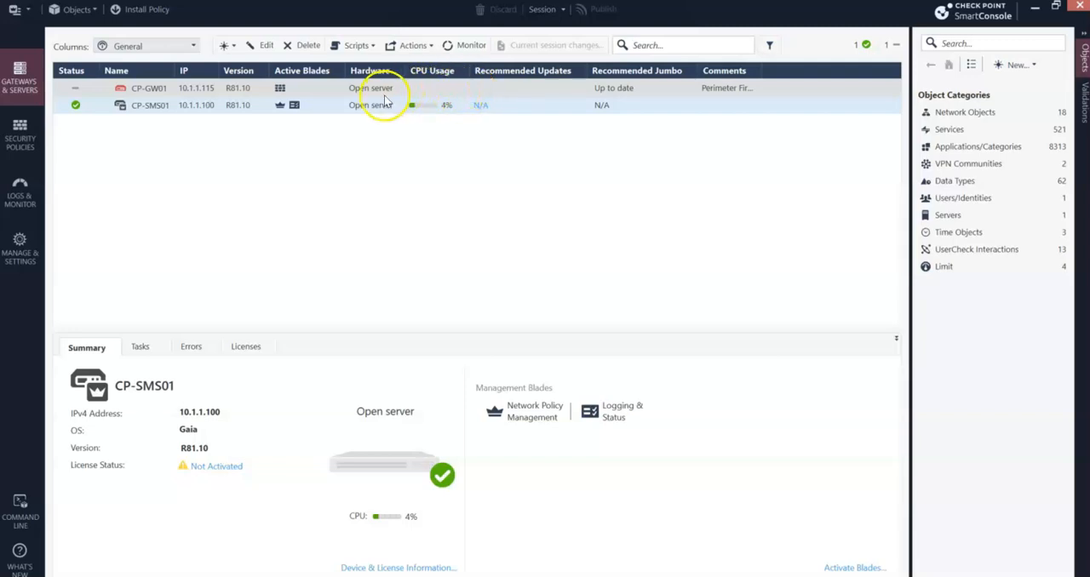
- Examine the Standard access control policy and the status of gateway CP-GW01, ending on the security policies
click(26, 137)
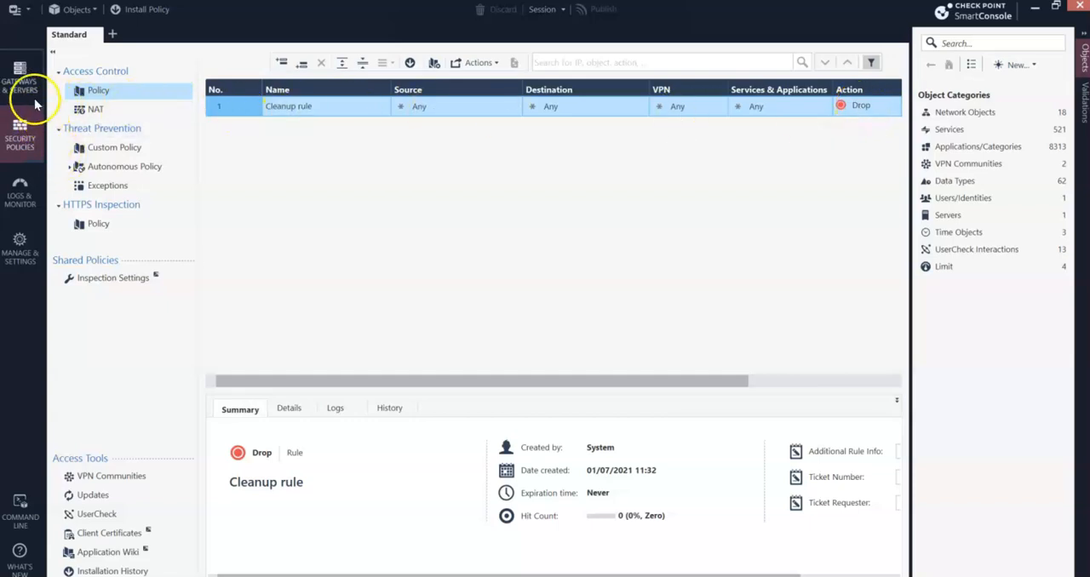
click(20, 77)
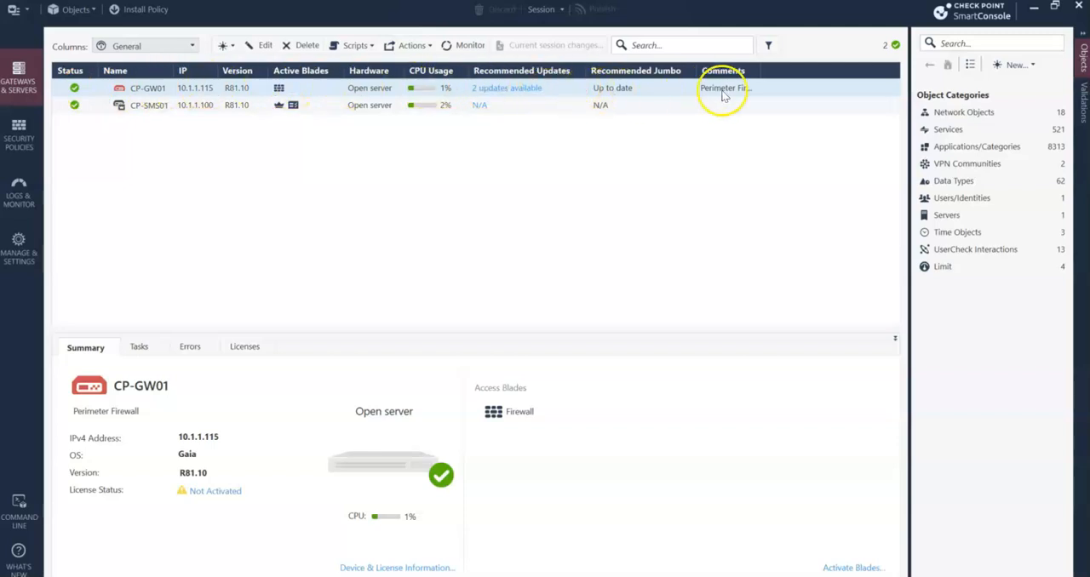
click(19, 134)
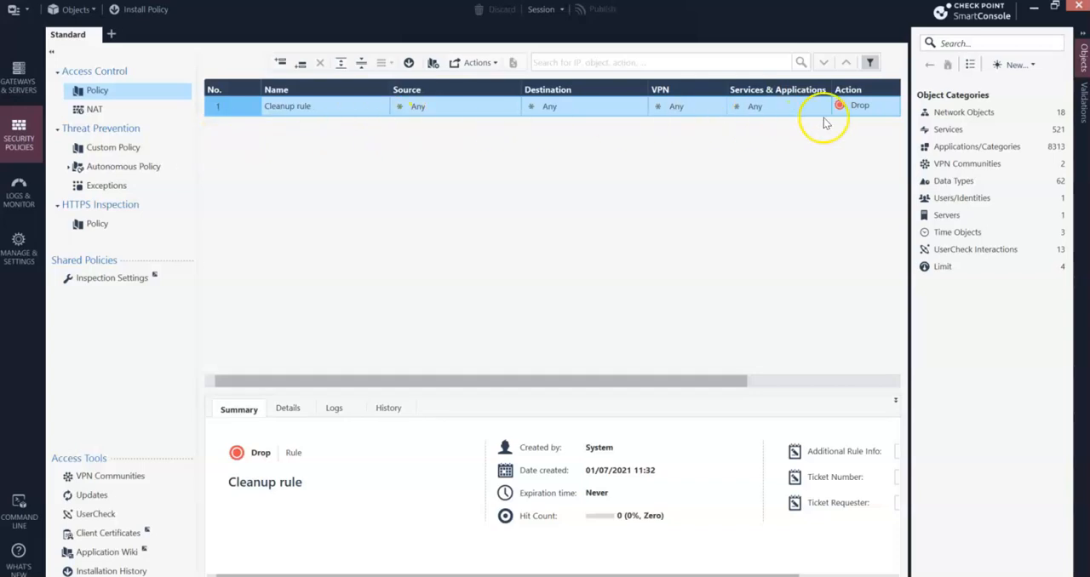